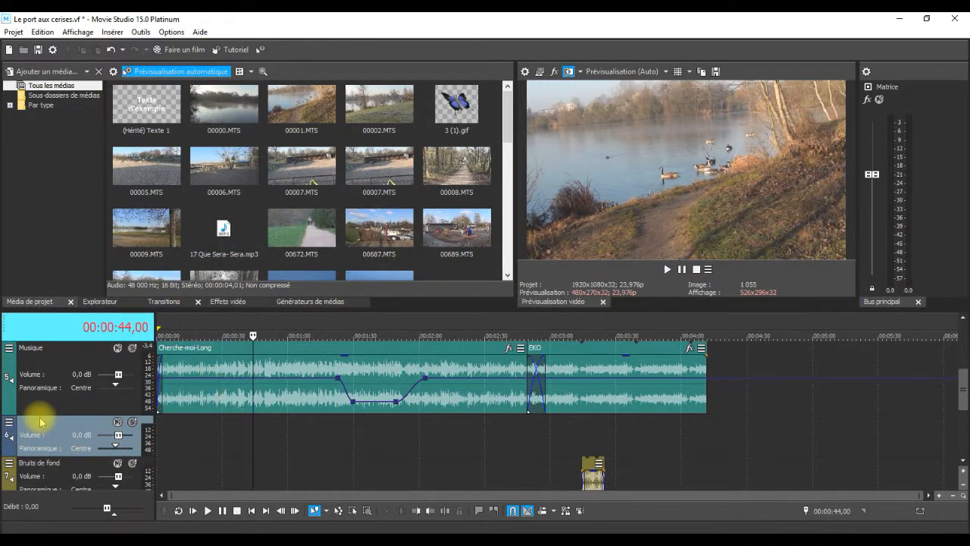
# Rename audio track 6 to "Commentaires" and arm it for recording.
pyautogui.rightClick(40, 426)
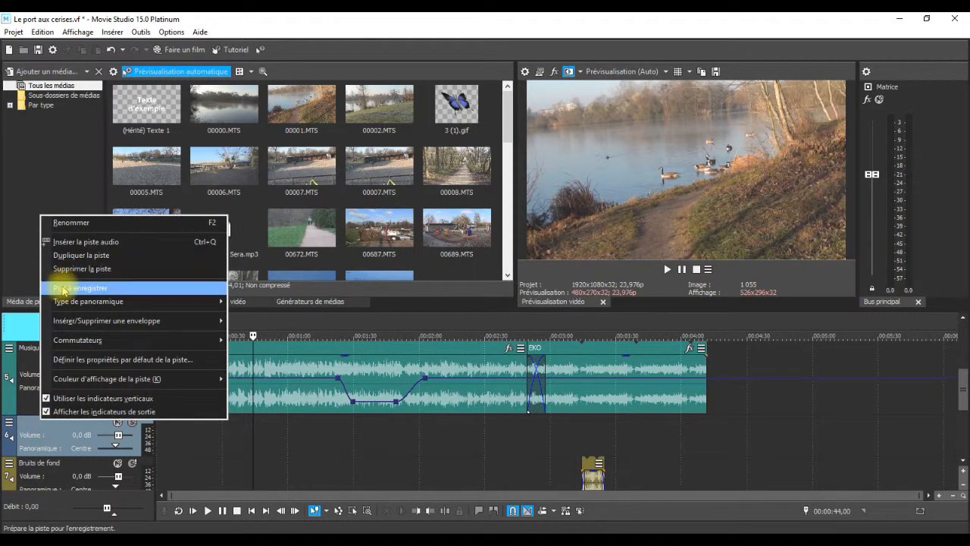
pyautogui.click(77, 223)
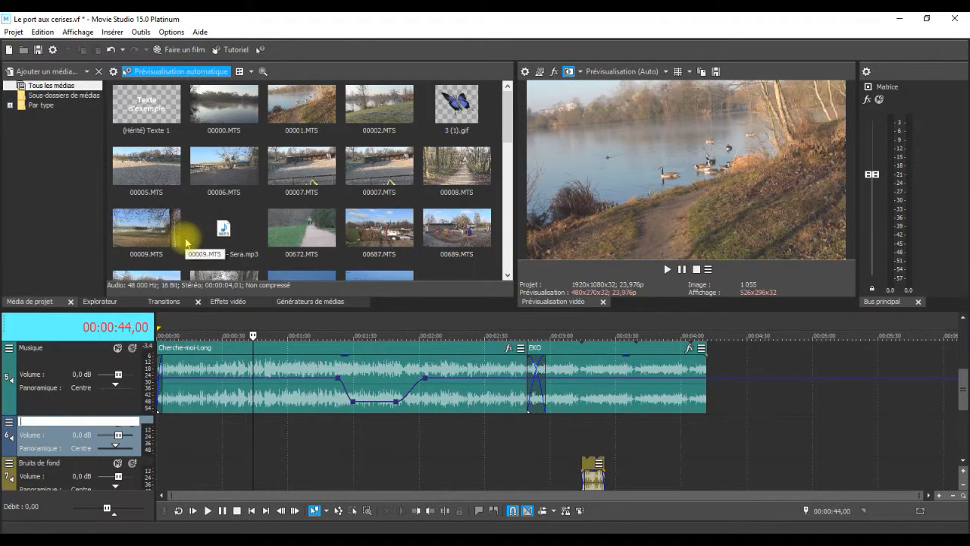
pyautogui.write('Comment')
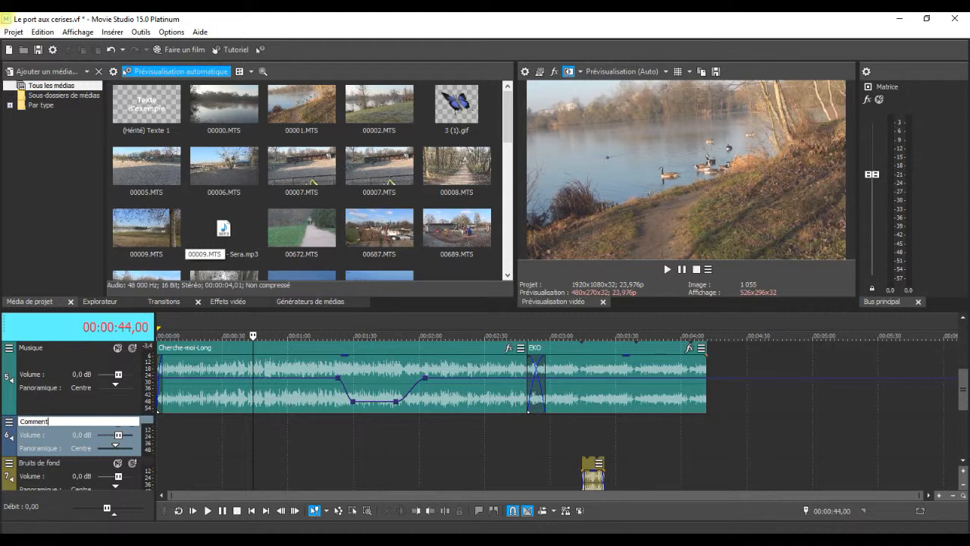
pyautogui.write('aires')
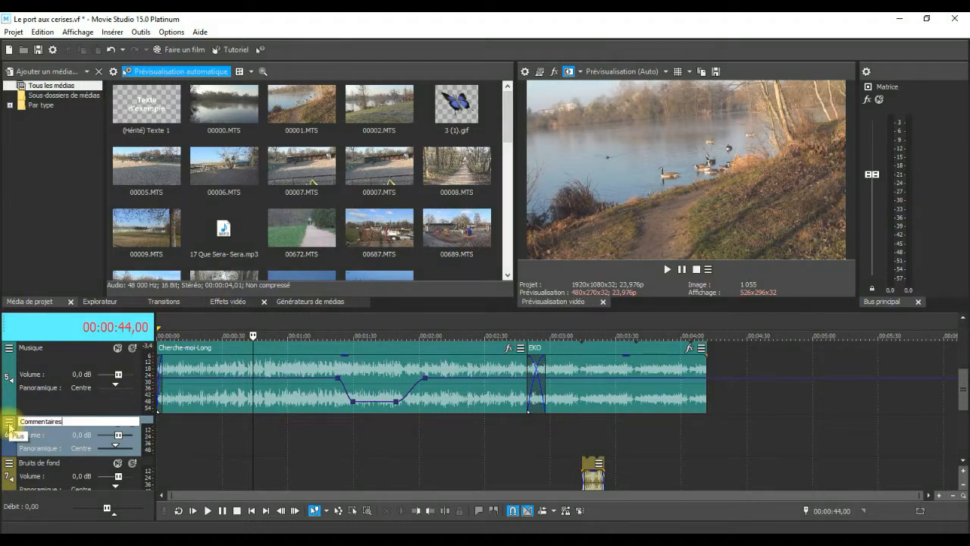
pyautogui.click(9, 424)
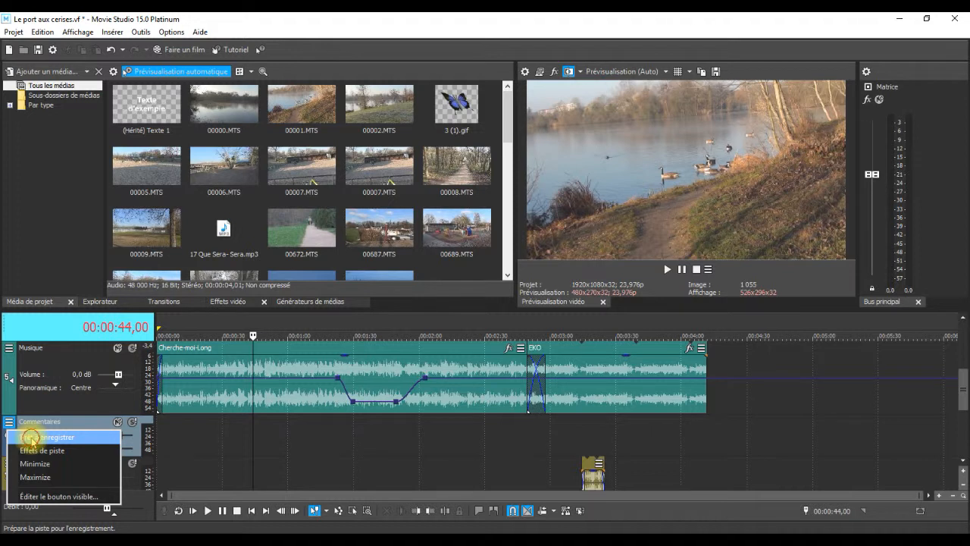
pyautogui.click(31, 438)
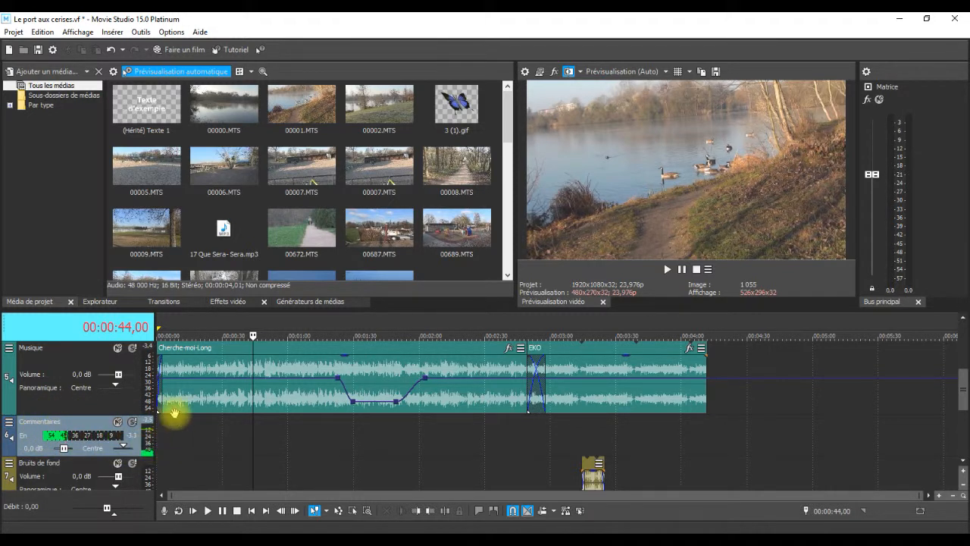
# Add the Enregistrer button to the visible transport controls of the video preview.
pyautogui.click(708, 270)
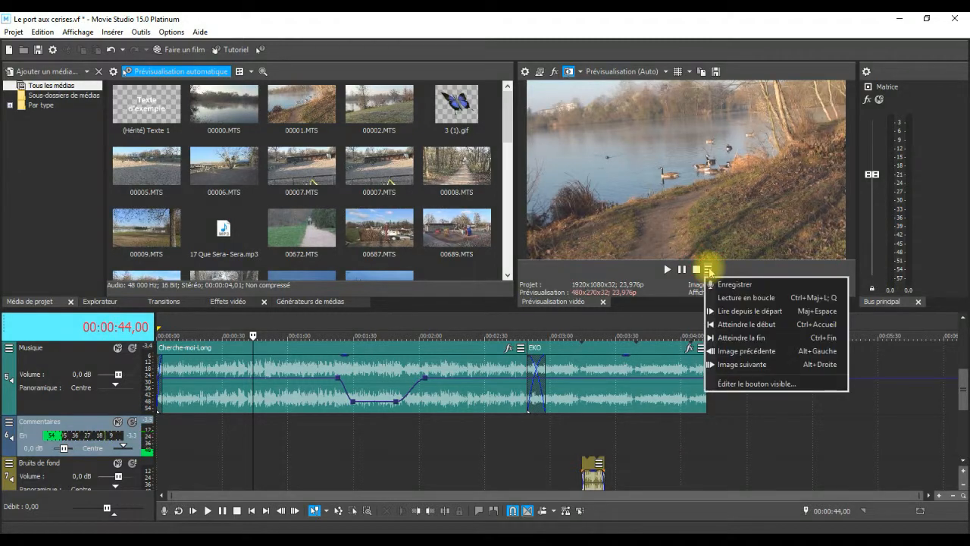
pyautogui.click(742, 383)
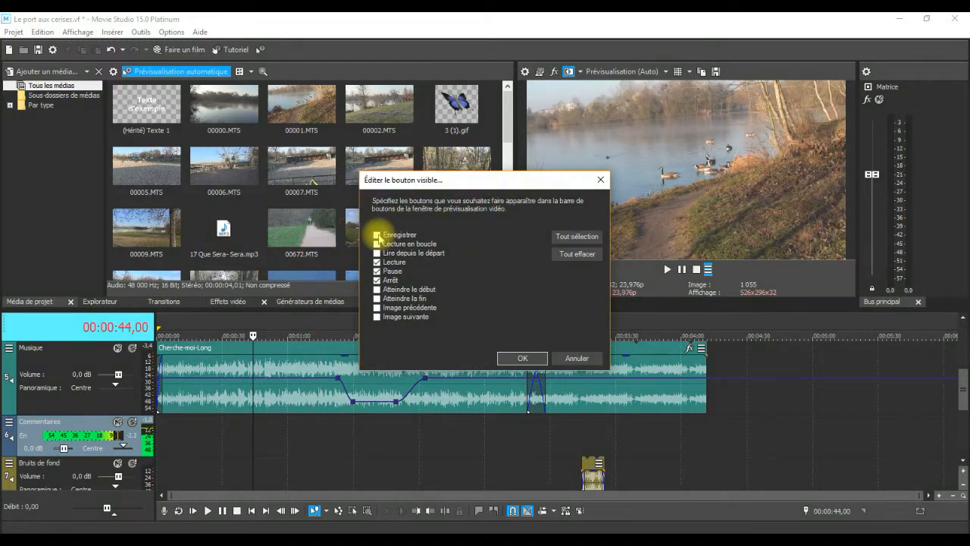
pyautogui.click(377, 235)
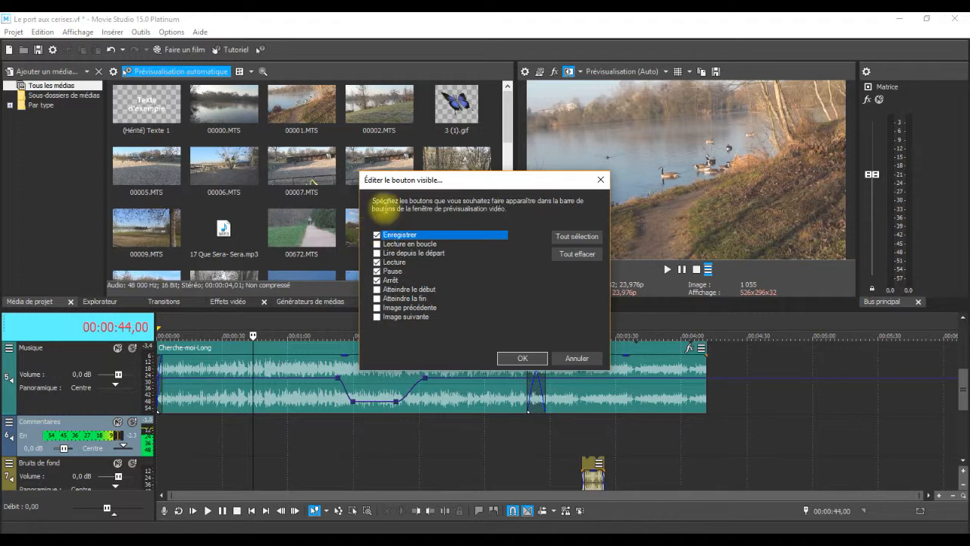
pyautogui.click(523, 357)
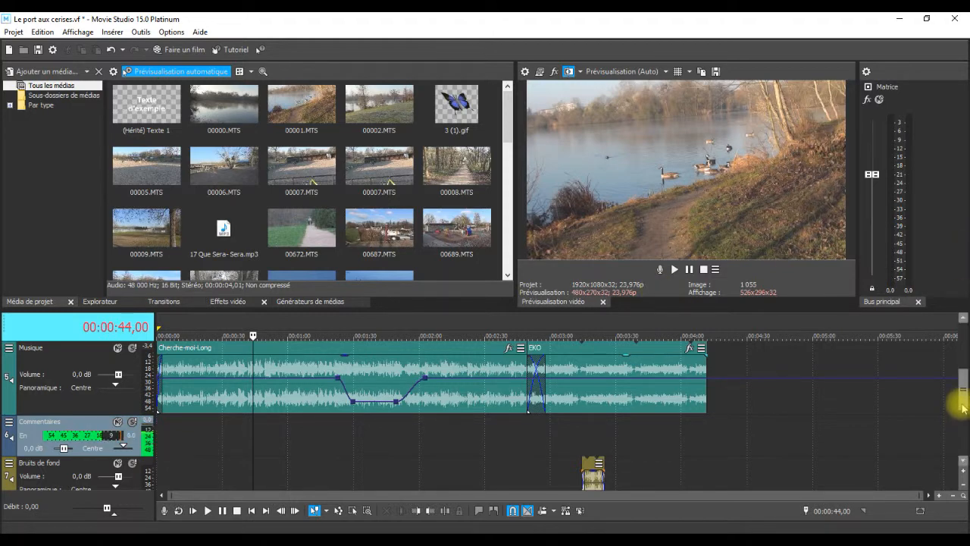
# Mute the Musique and Audio tracks, previewing the sound of the 00005 clip in between.
pyautogui.moveTo(963, 408); pyautogui.dragTo(964, 390)
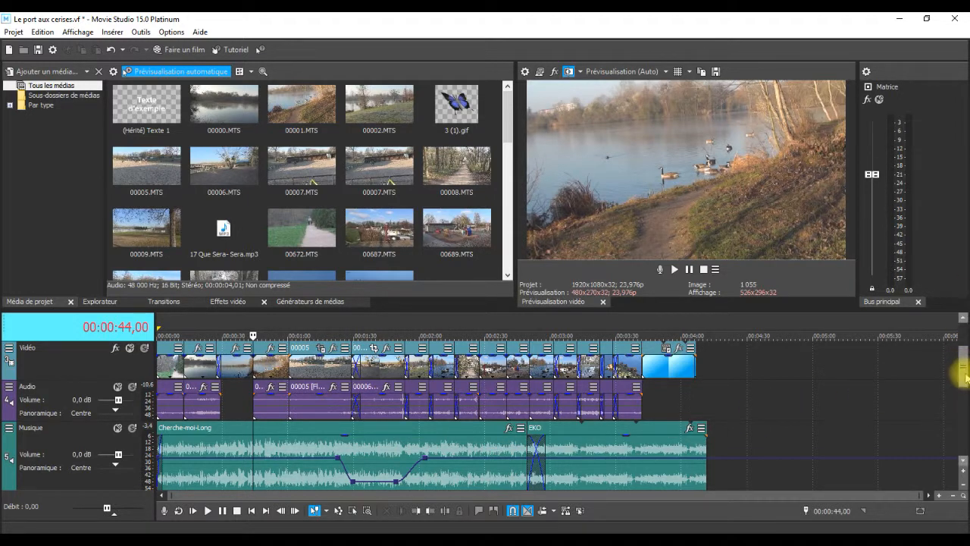
pyautogui.moveTo(965, 376); pyautogui.dragTo(965, 386)
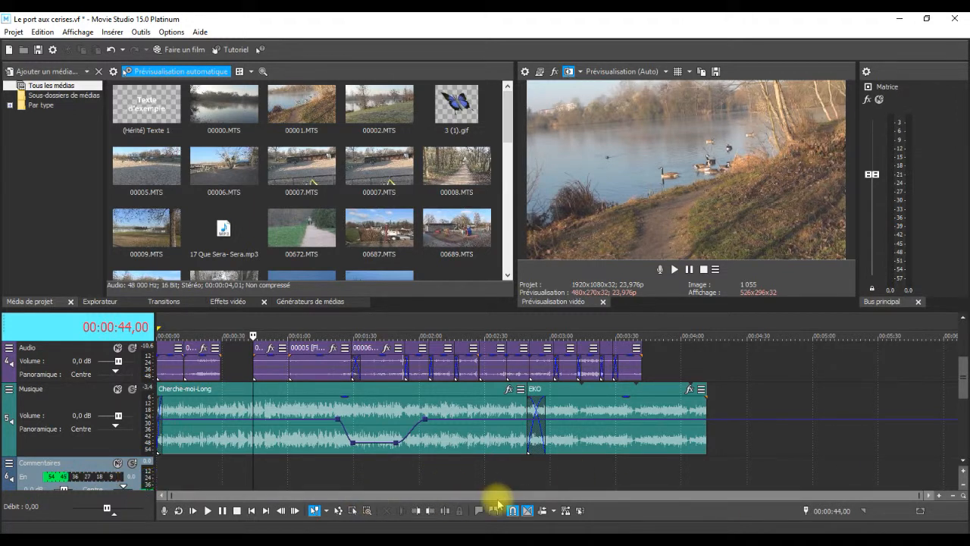
pyautogui.click(119, 389)
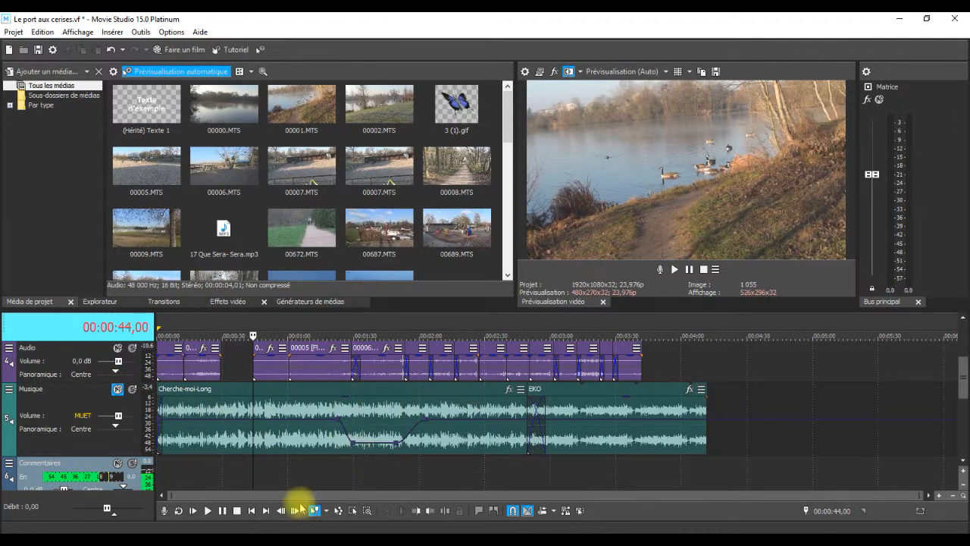
pyautogui.click(312, 350)
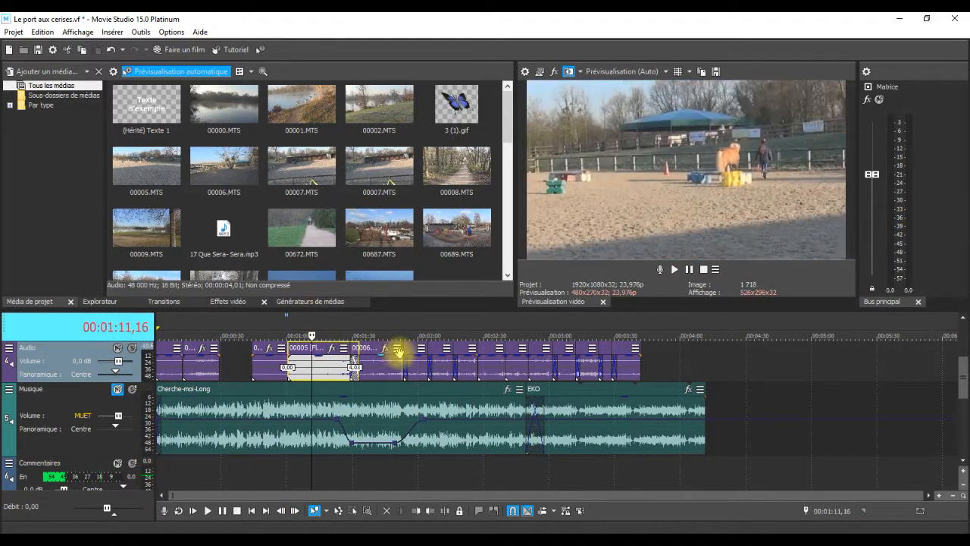
pyautogui.press('space')
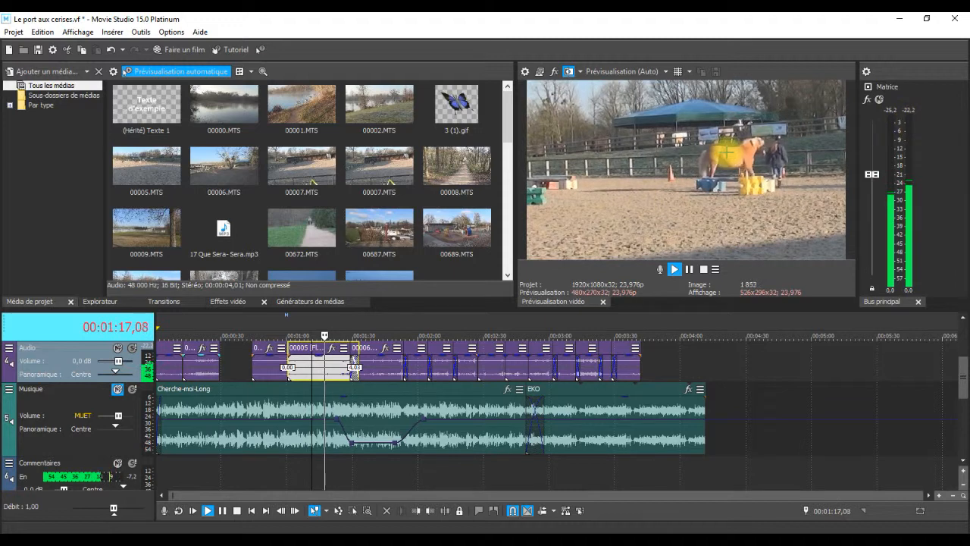
pyautogui.press('space')
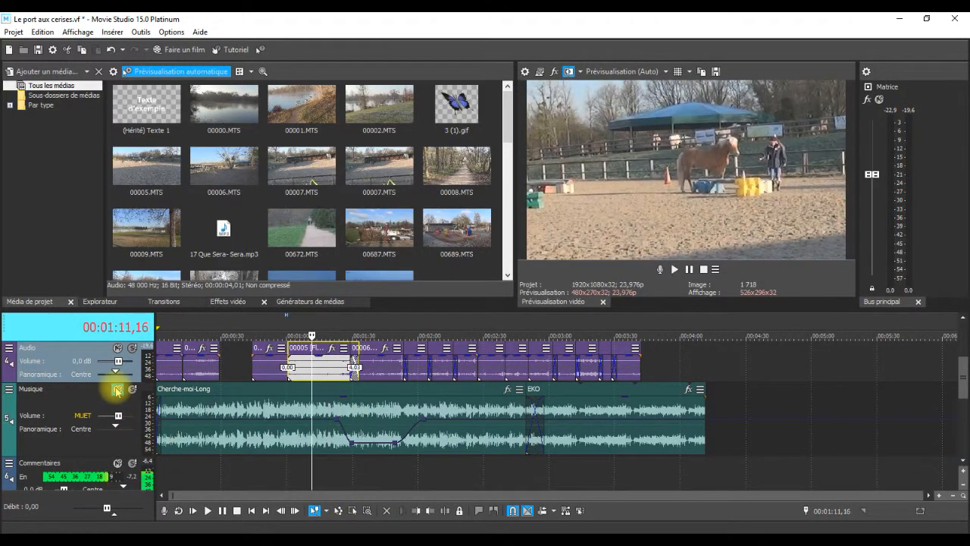
pyautogui.click(118, 349)
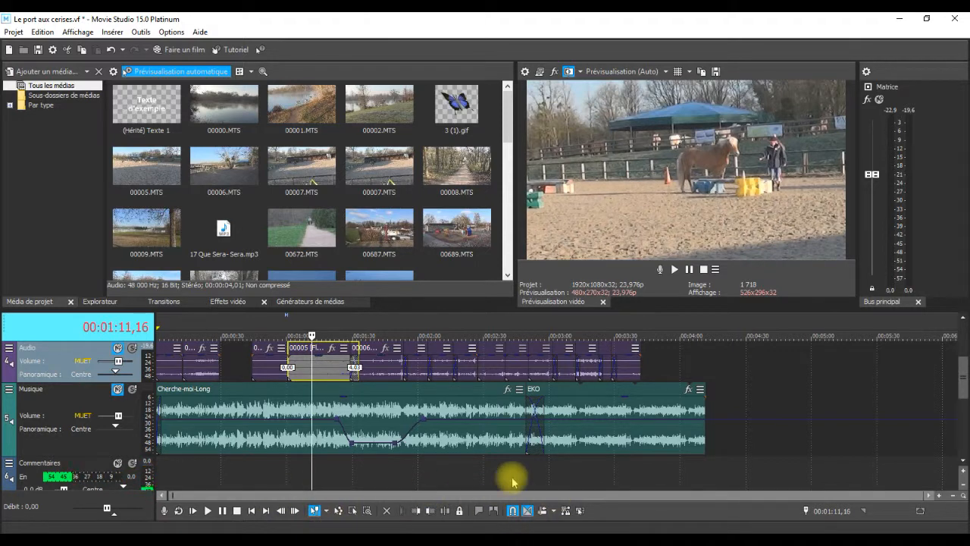
# Scrub through the lake and pony-club footage and place the playhead at 00:01:04,02, near the start of the pony-club clip.
pyautogui.click(240, 325)
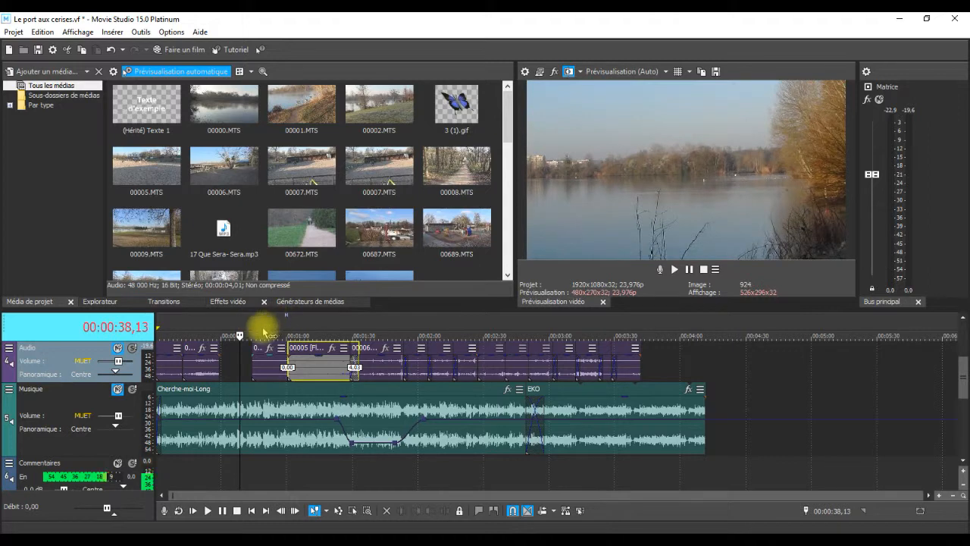
pyautogui.click(253, 326)
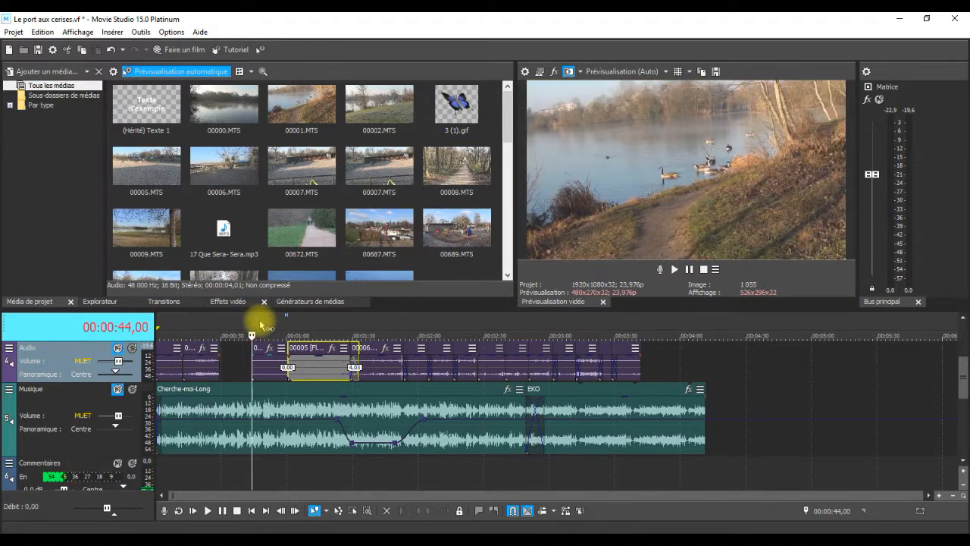
pyautogui.click(260, 328)
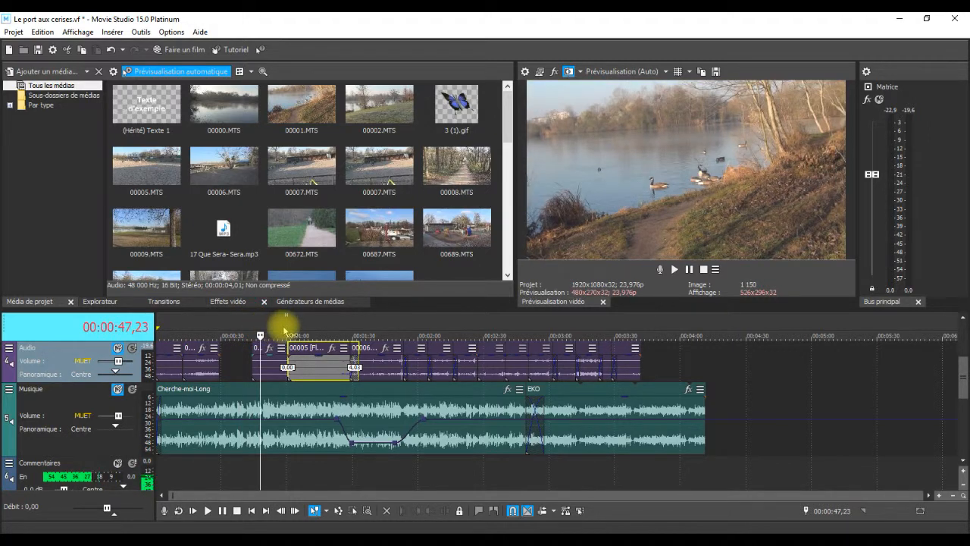
pyautogui.click(275, 326)
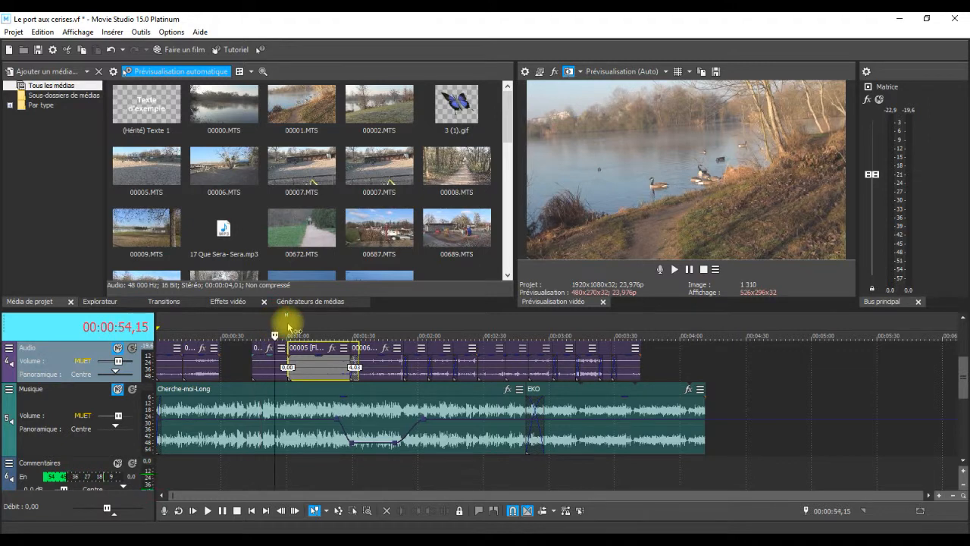
pyautogui.click(288, 328)
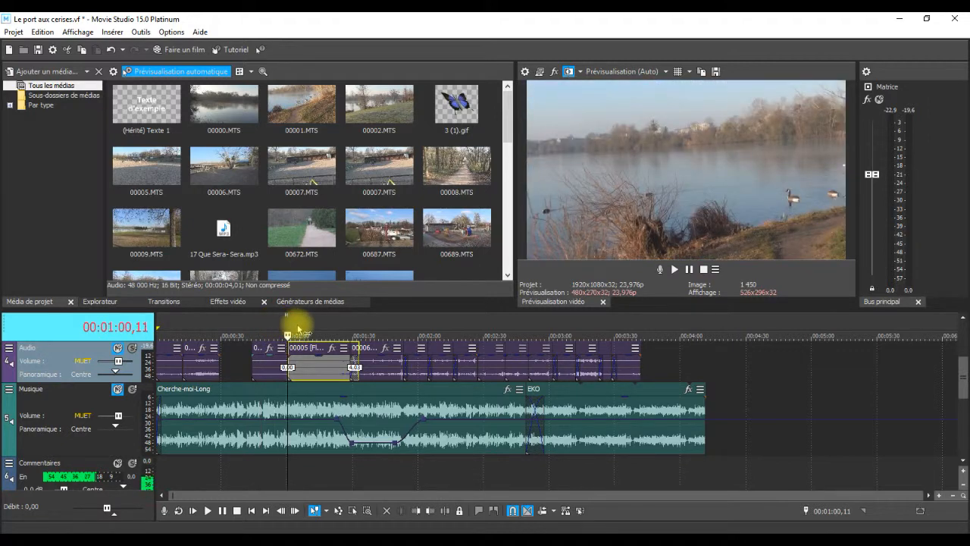
pyautogui.click(311, 327)
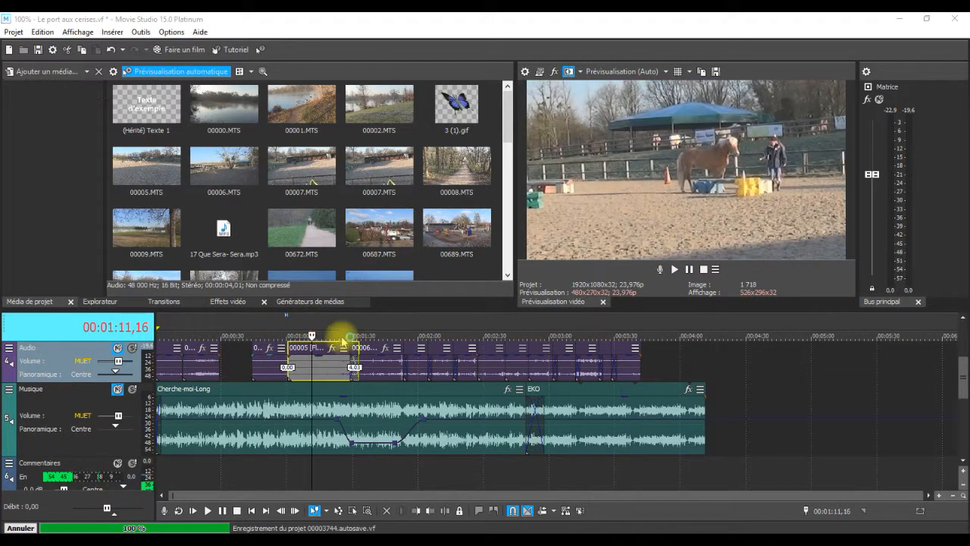
pyautogui.click(301, 326)
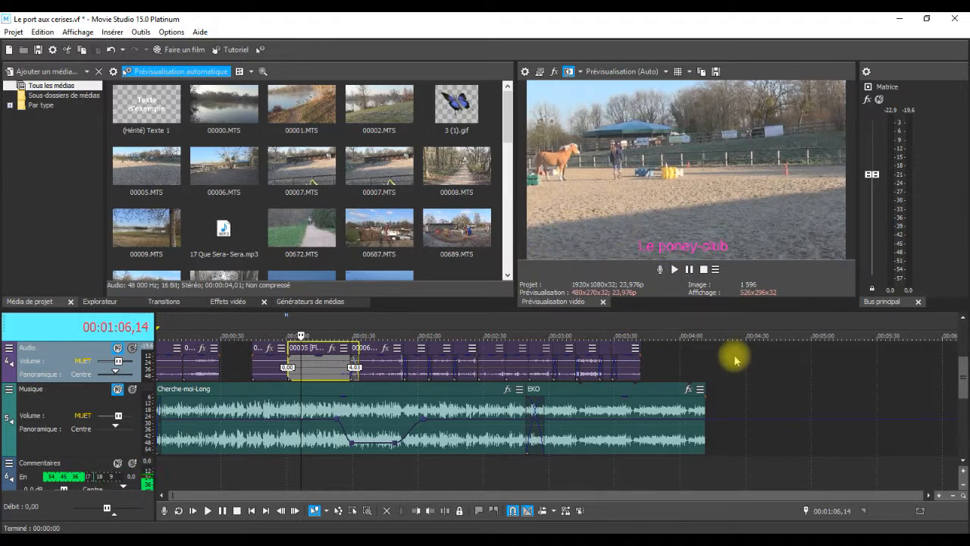
pyautogui.moveTo(300, 334); pyautogui.dragTo(295, 335)
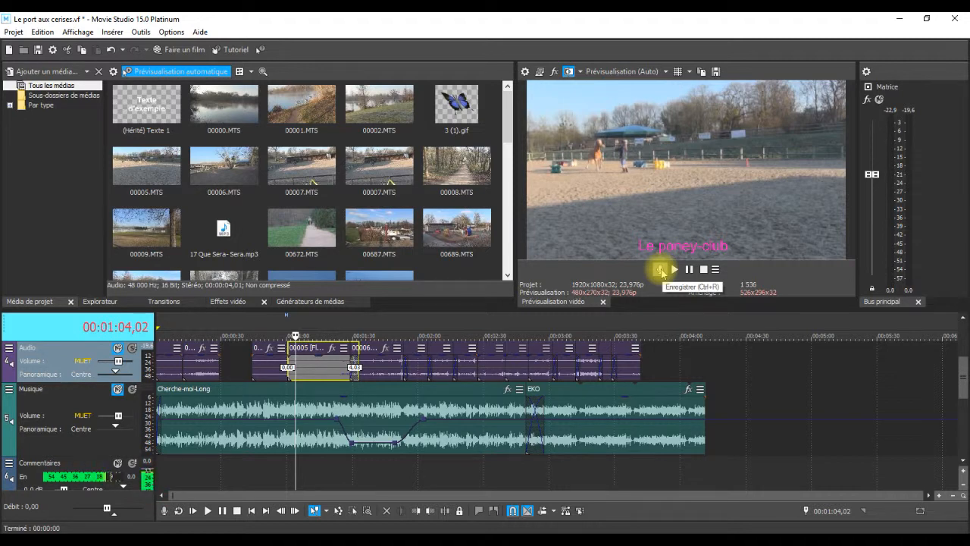
# Record a voice comment about 8 seconds long on the Commentaires track and keep the recorded file.
pyautogui.click(662, 270)
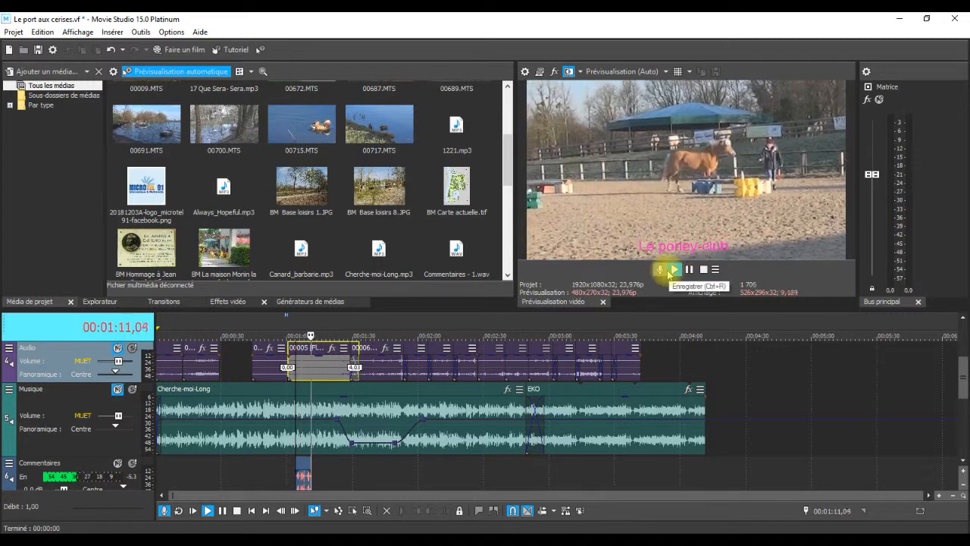
pyautogui.click(661, 271)
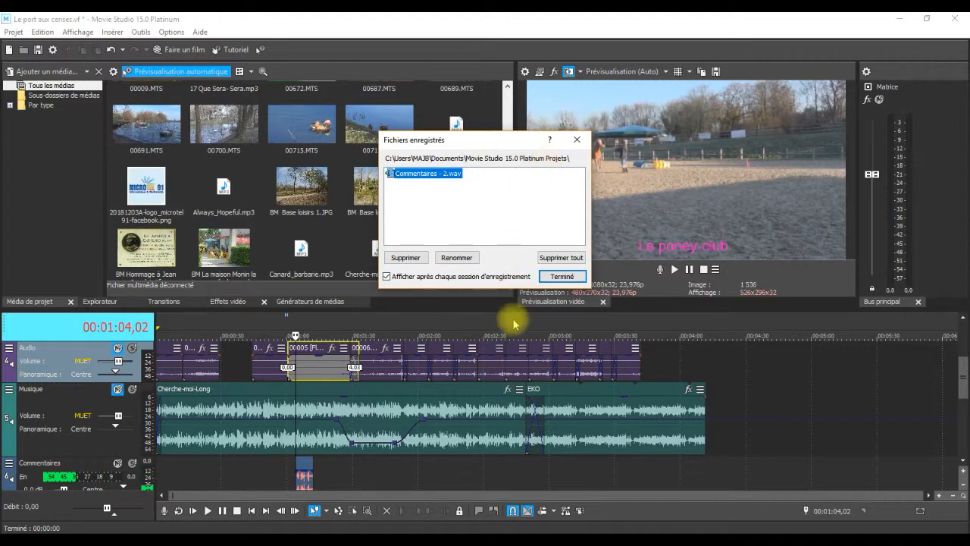
pyautogui.click(562, 276)
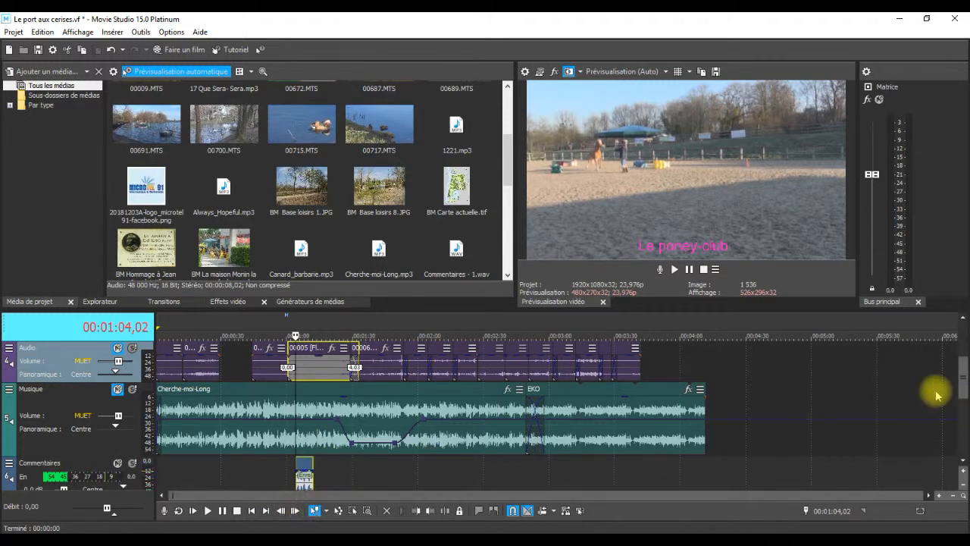
# Play back the recorded comment on the Commentaires track together with the video.
pyautogui.scroll(-1, 962, 373)
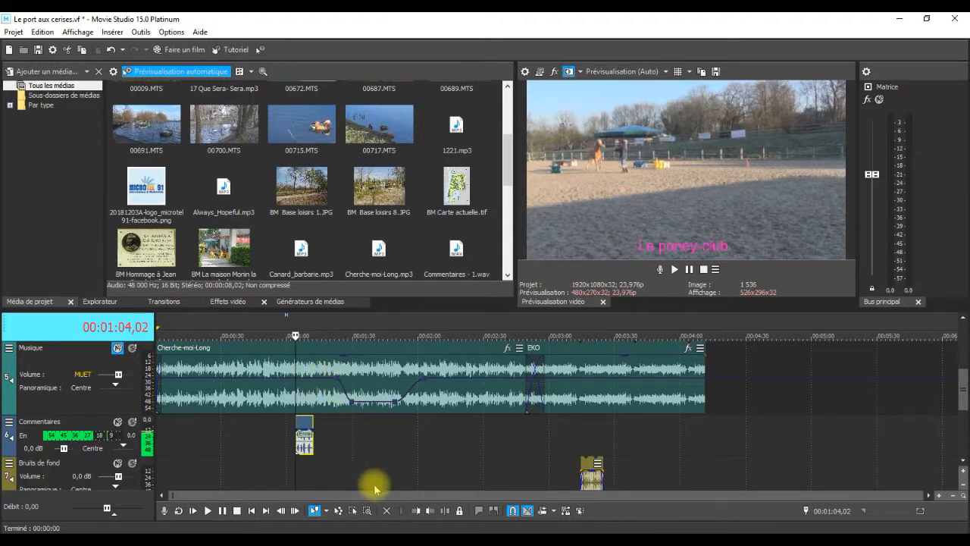
pyautogui.press('space')
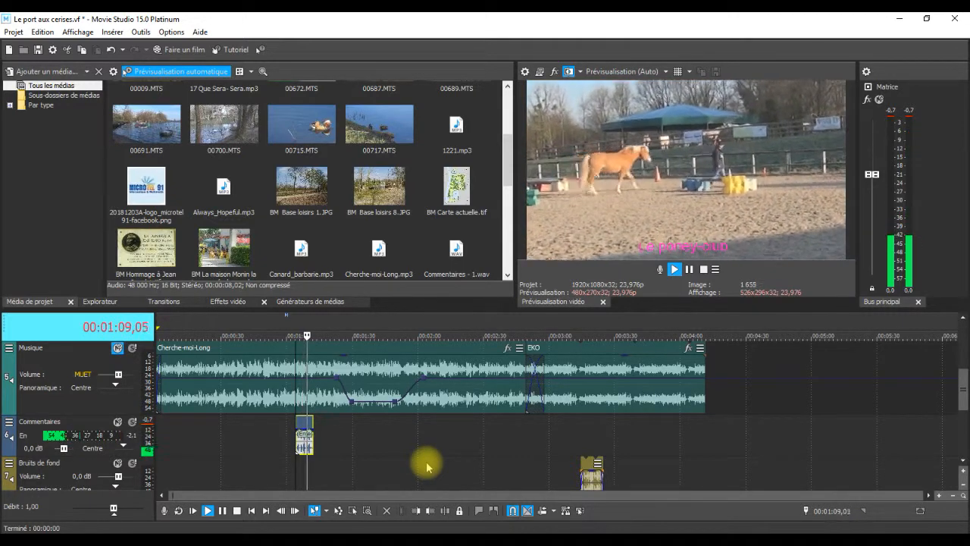
pyautogui.press('space')
# Trim 1 second 20 frames off the start of the recorded comment and place the playhead at 00:01:06,10.
pyautogui.scroll(2, 424, 433)
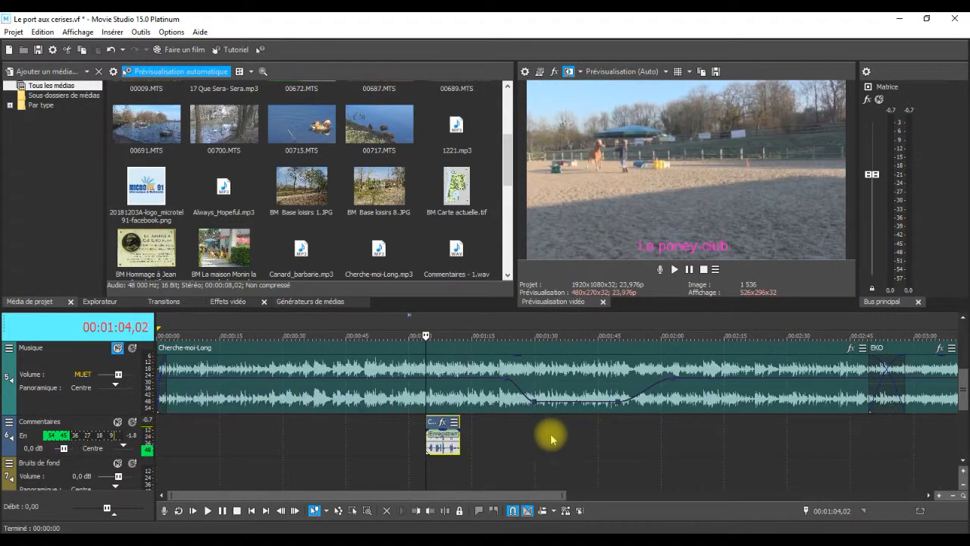
pyautogui.scroll(3, 552, 438)
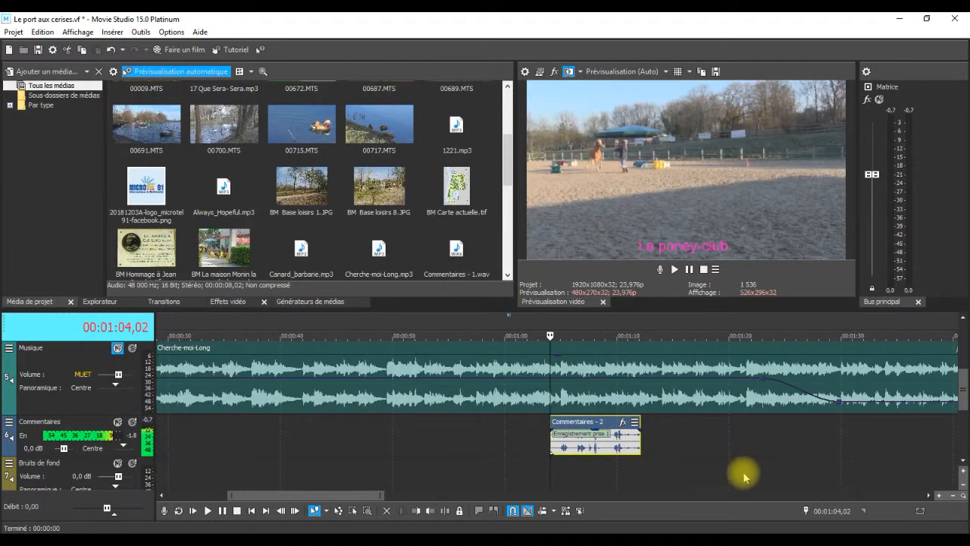
pyautogui.scroll(2, 744, 476)
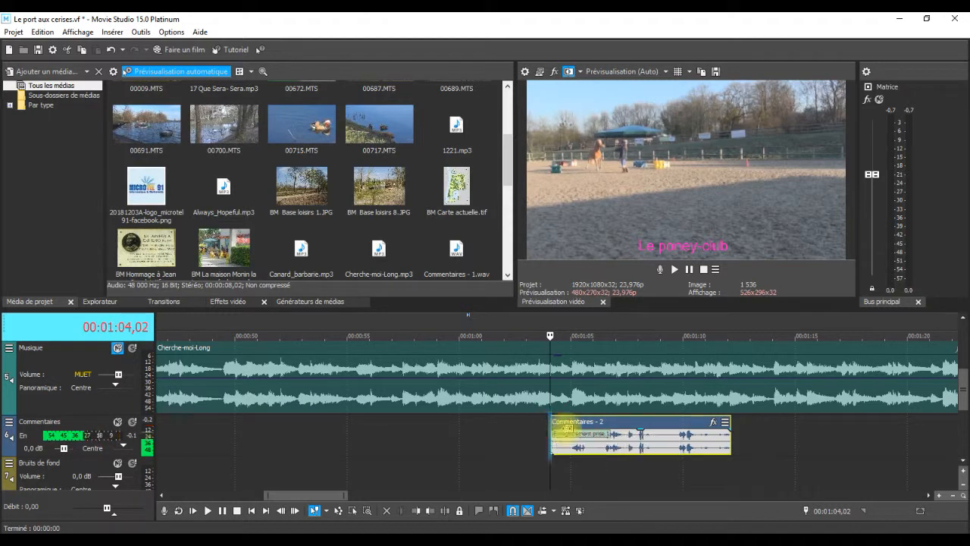
pyautogui.moveTo(555, 434); pyautogui.dragTo(587, 430)
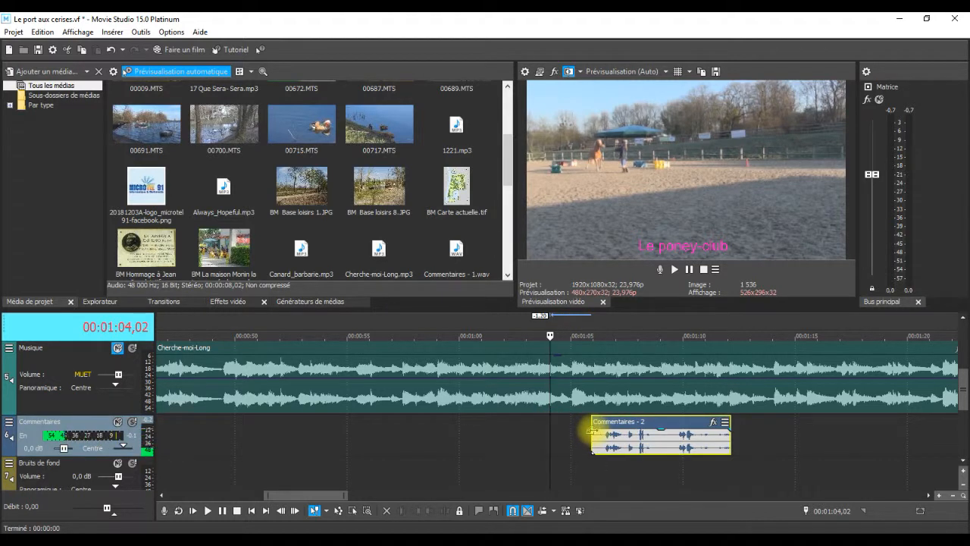
pyautogui.click(596, 332)
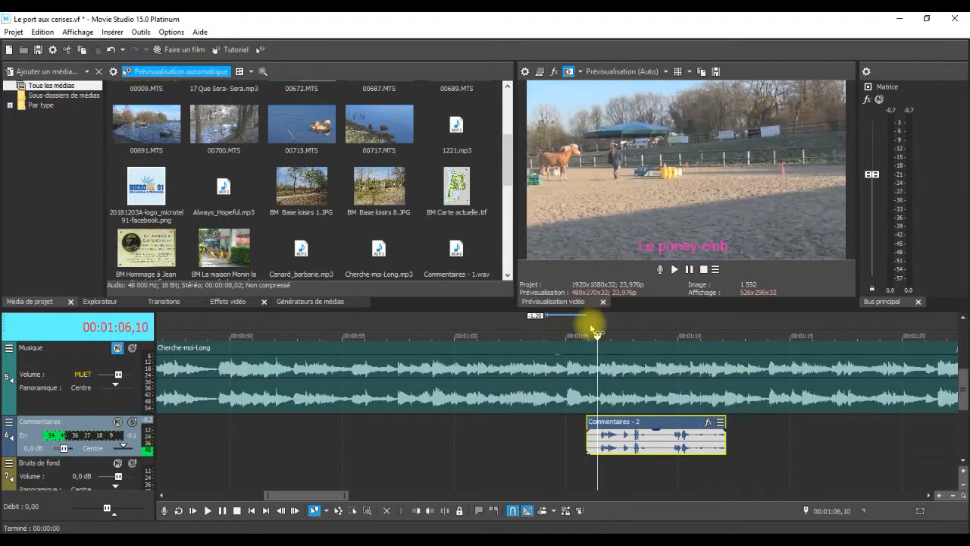
# Trim 3 seconds 4 frames off the end of the pony-club comment and play it back from its start.
pyautogui.press('space')
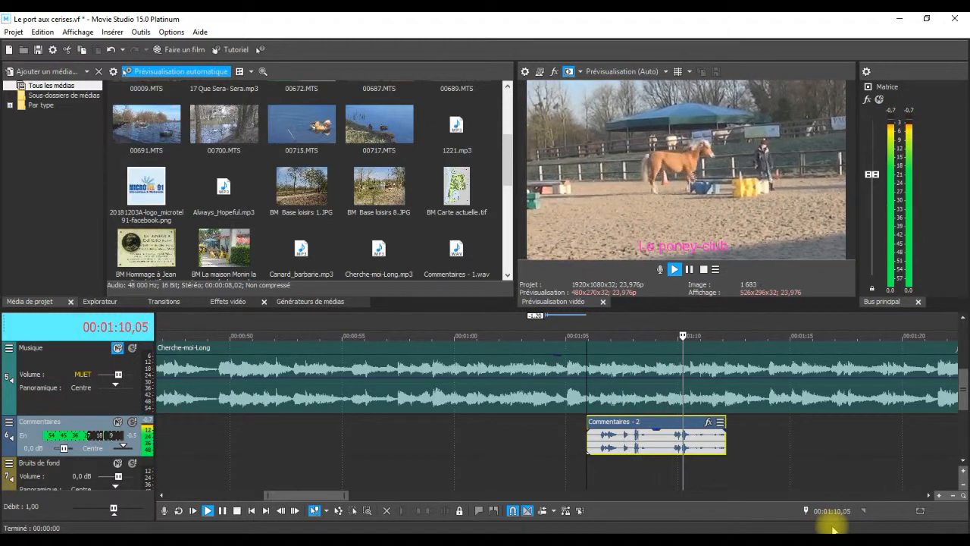
pyautogui.press('space')
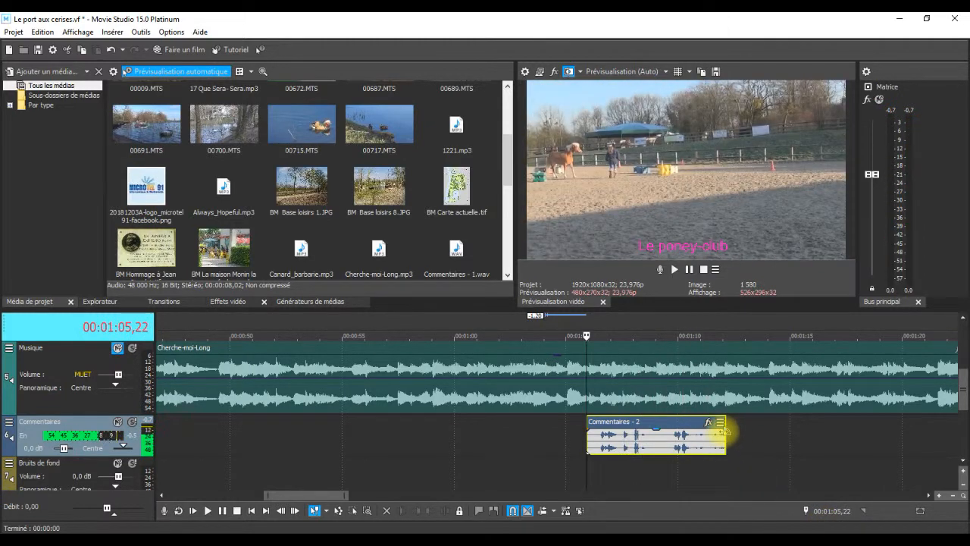
pyautogui.moveTo(722, 432); pyautogui.dragTo(655, 454)
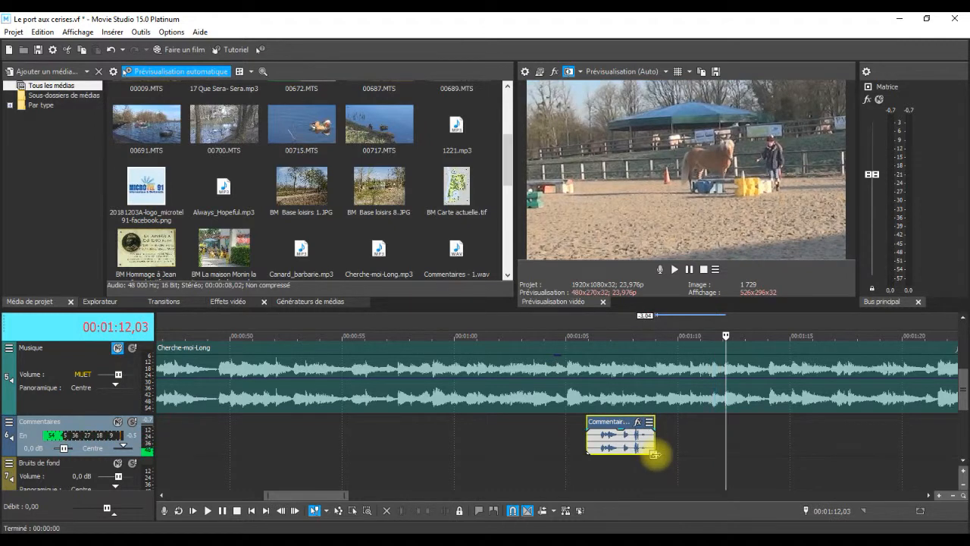
pyautogui.click(586, 333)
pyautogui.press('space')
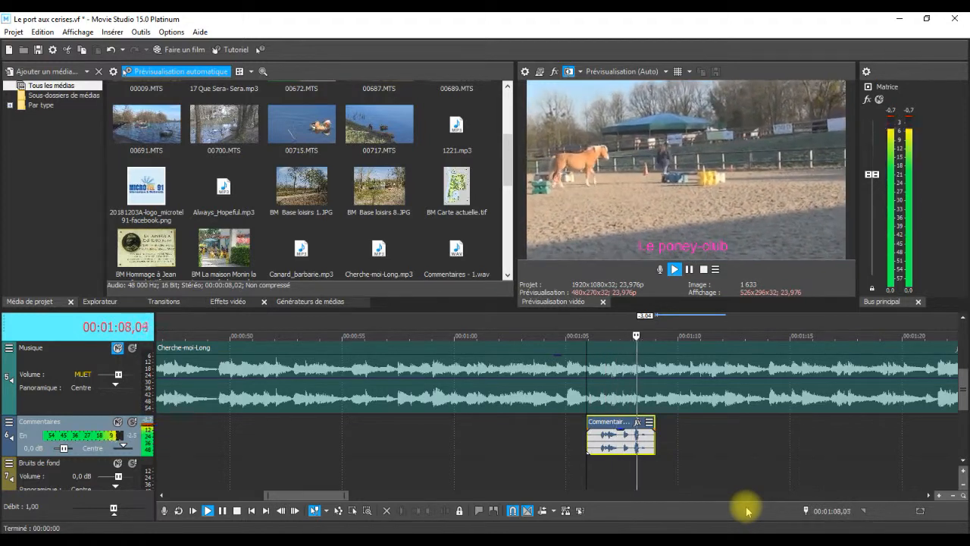
pyautogui.press('space')
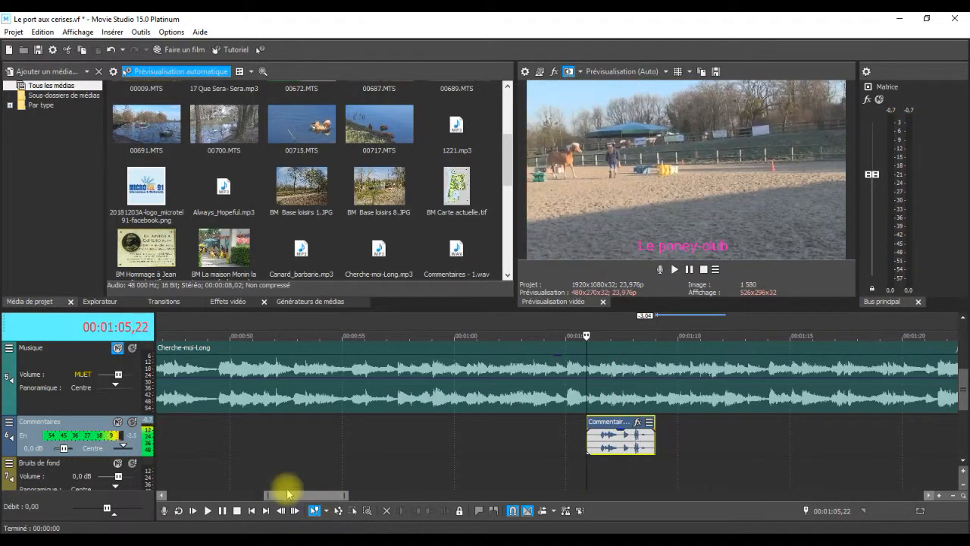
# Enlarge the timeline area and place the playhead at 00:02:42,21, in the playground clip.
pyautogui.moveTo(324, 498); pyautogui.dragTo(431, 497)
pyautogui.scroll(-1, 691, 391)
pyautogui.scroll(-2, 690, 392)
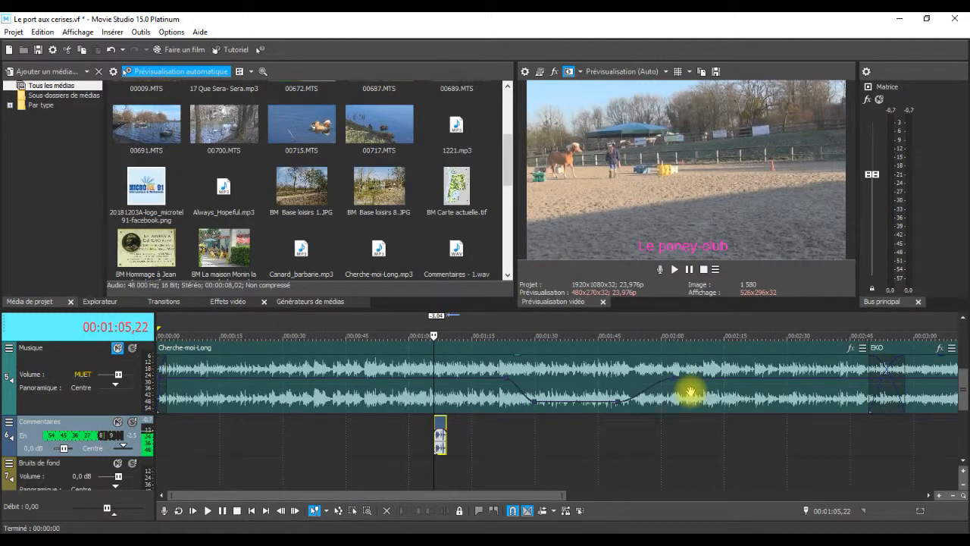
pyautogui.moveTo(963, 390); pyautogui.dragTo(964, 327)
pyautogui.click(492, 404)
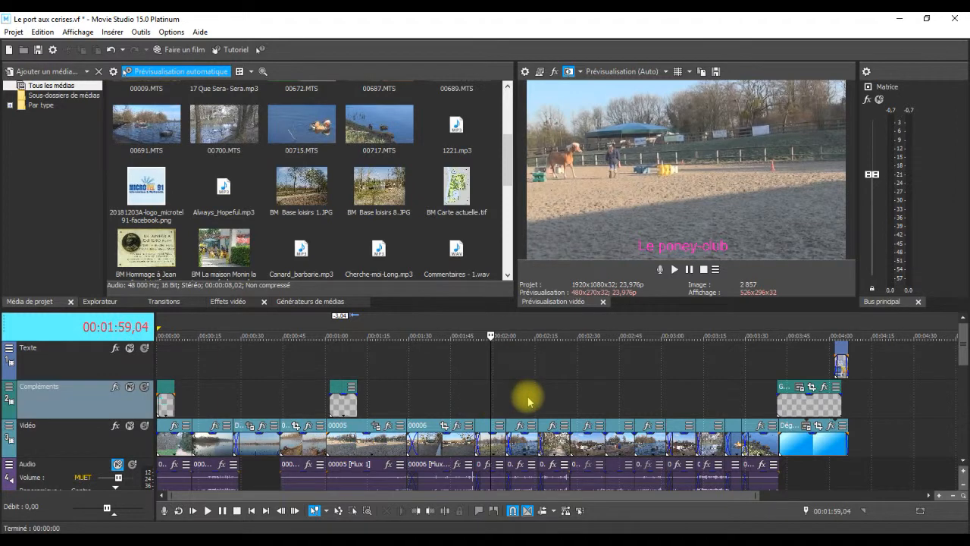
pyautogui.click(520, 402)
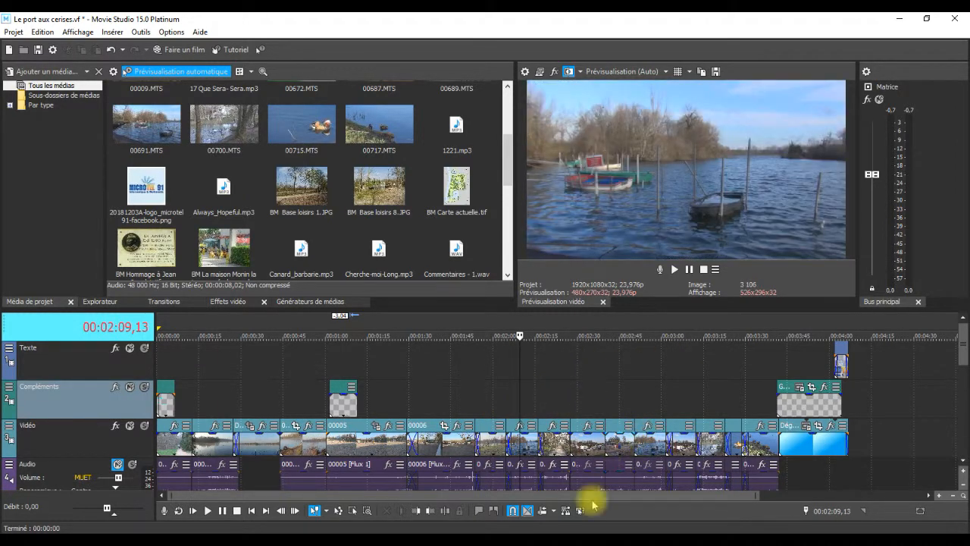
pyautogui.click(511, 385)
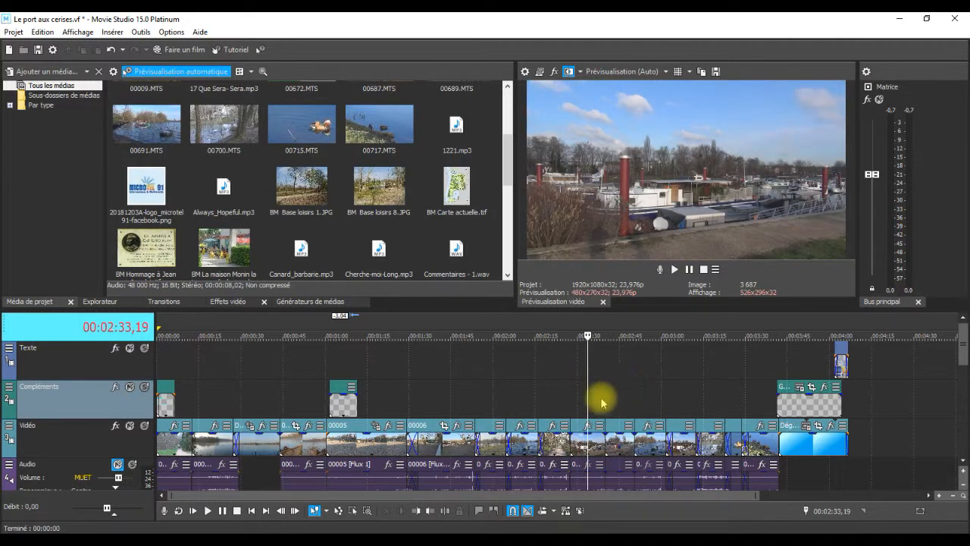
pyautogui.click(567, 369)
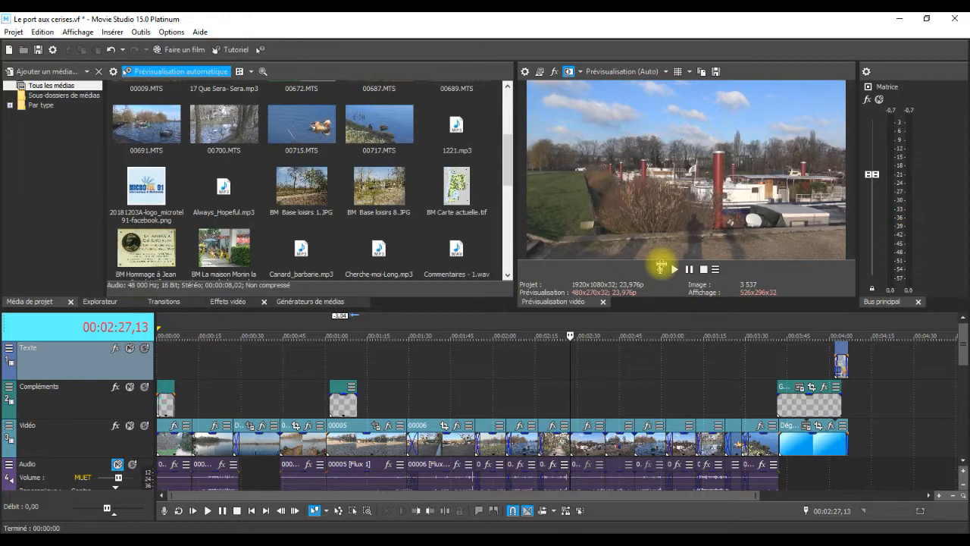
pyautogui.moveTo(602, 315); pyautogui.dragTo(613, 269)
pyautogui.click(613, 289)
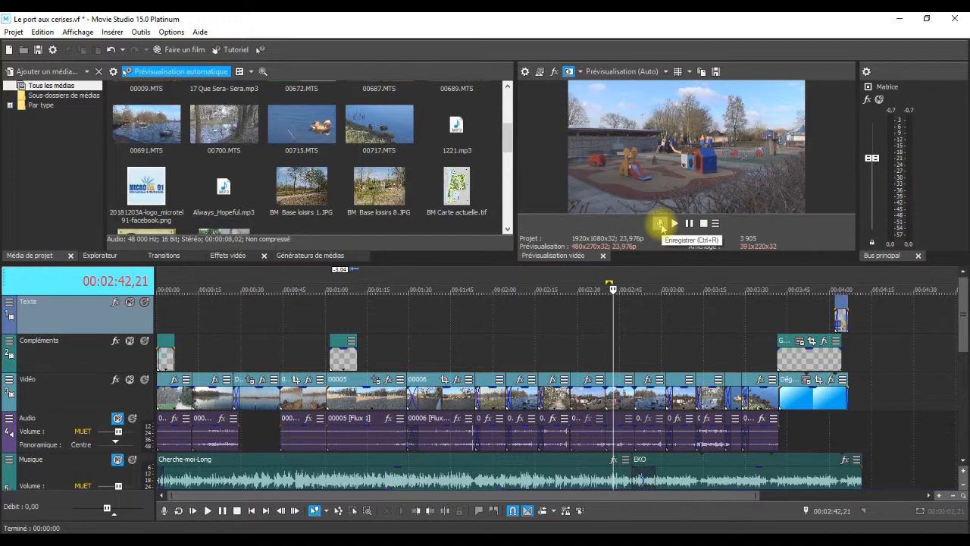
pyautogui.moveTo(963, 294)
pyautogui.mouseDown()
pyautogui.moveTo(965, 353)
pyautogui.moveTo(965, 282)
pyautogui.mouseUp()
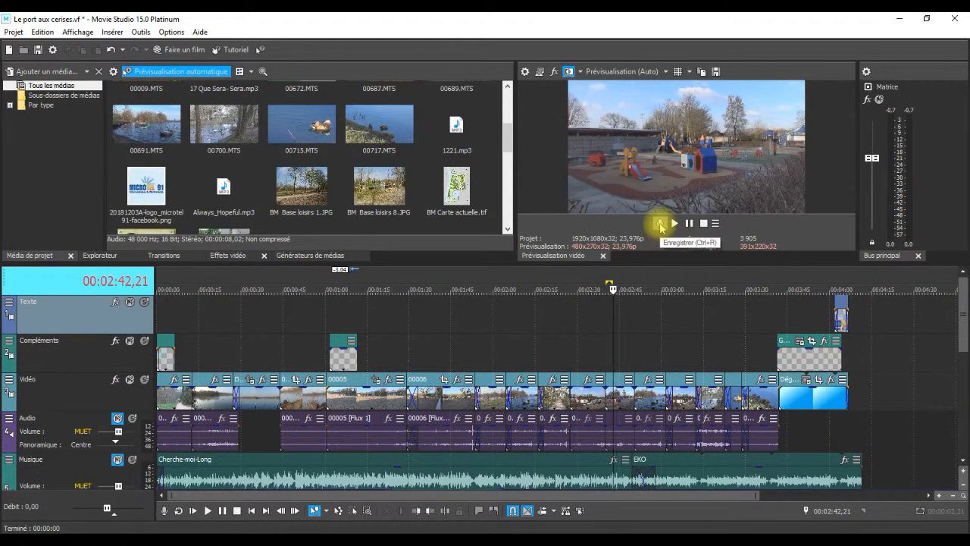
# Record a second voice comment about 8 seconds long over the playground footage and keep the recorded file.
pyautogui.click(660, 226)
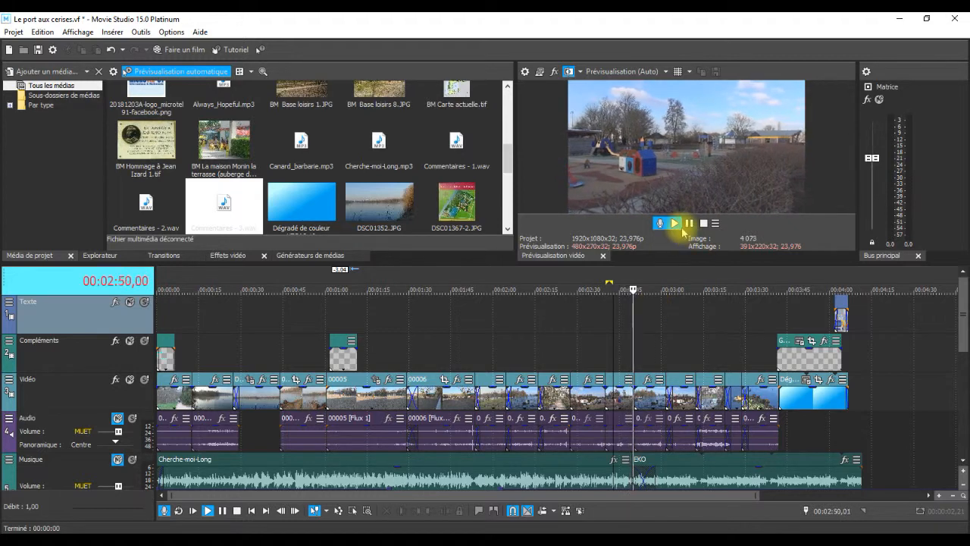
pyautogui.click(660, 224)
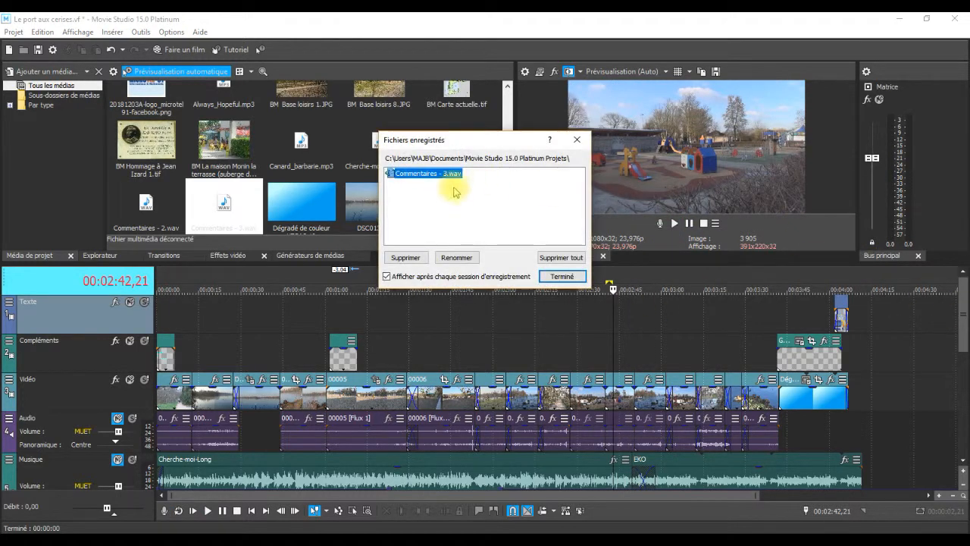
pyautogui.click(562, 277)
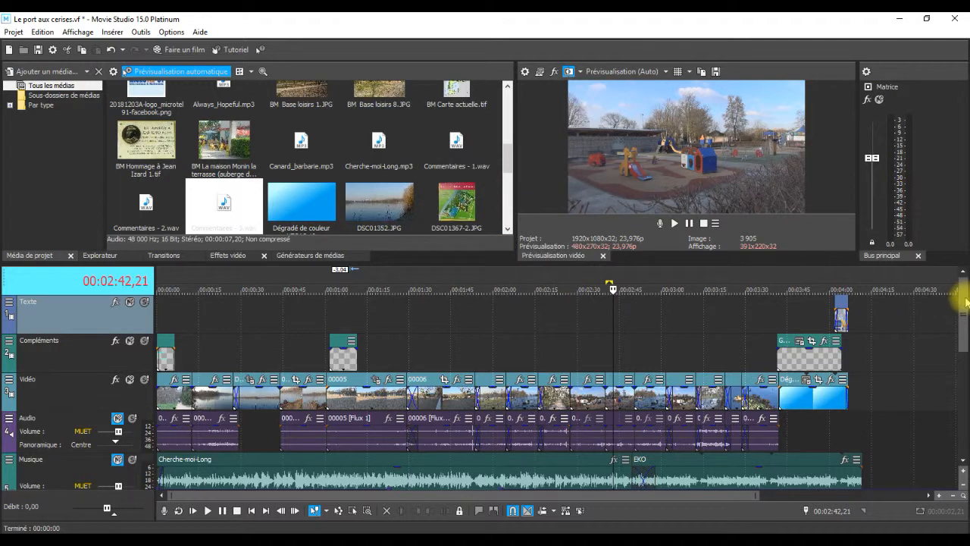
# Play back the new playground comment on the Commentaires track together with the video.
pyautogui.moveTo(967, 322); pyautogui.dragTo(965, 361)
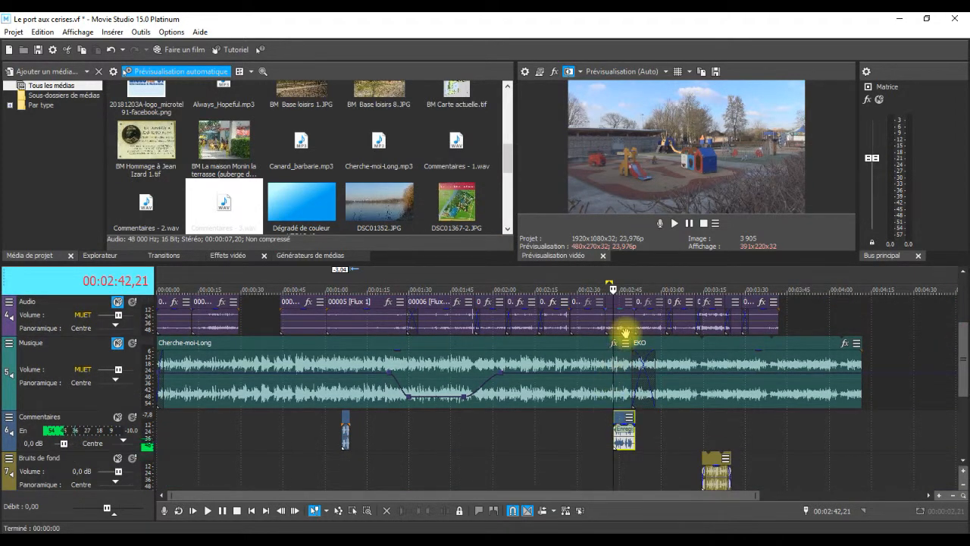
pyautogui.scroll(3, 628, 444)
pyautogui.scroll(2, 635, 442)
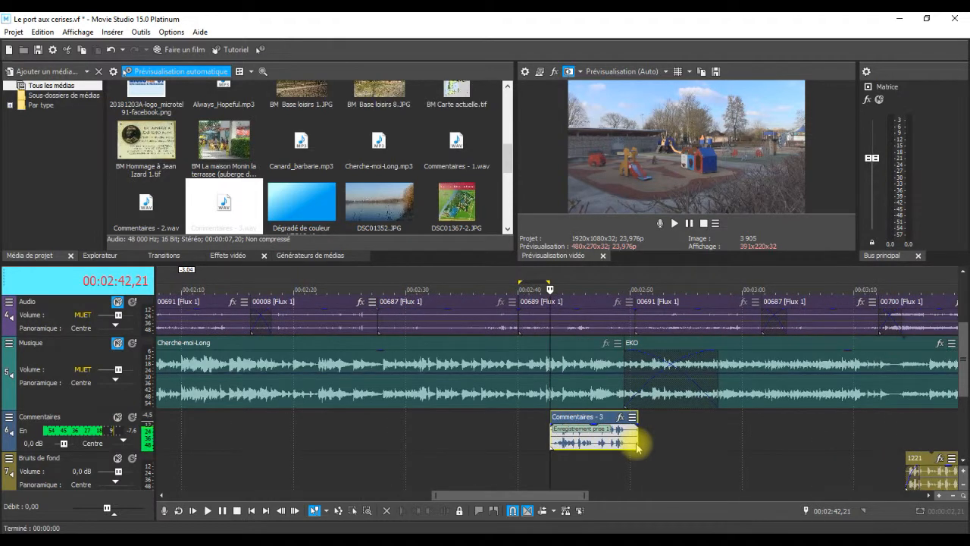
pyautogui.scroll(2, 704, 444)
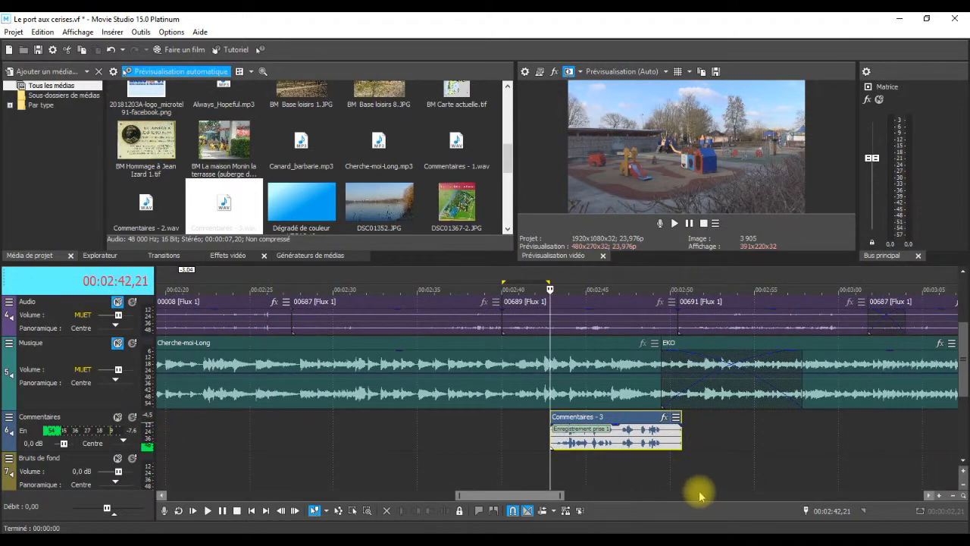
pyautogui.press('space')
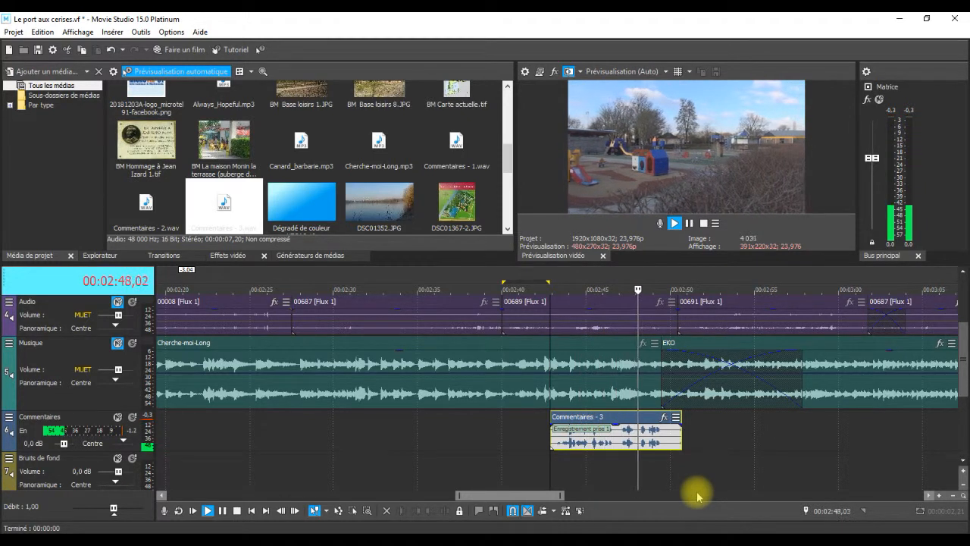
pyautogui.press('space')
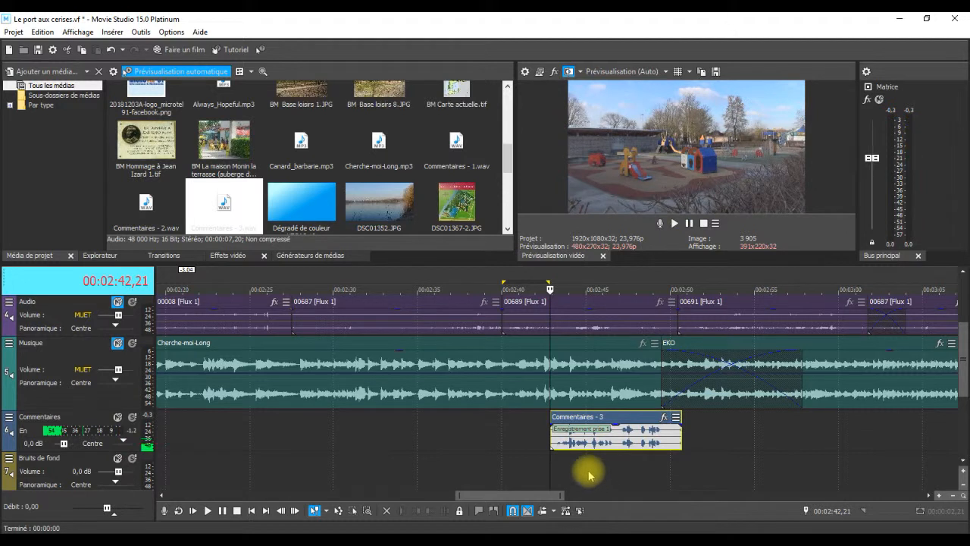
# Trim 3 seconds 22 frames off the start and 17 frames off the end of the playground comment, and shift it 11 frames later.
pyautogui.moveTo(556, 433); pyautogui.dragTo(617, 451)
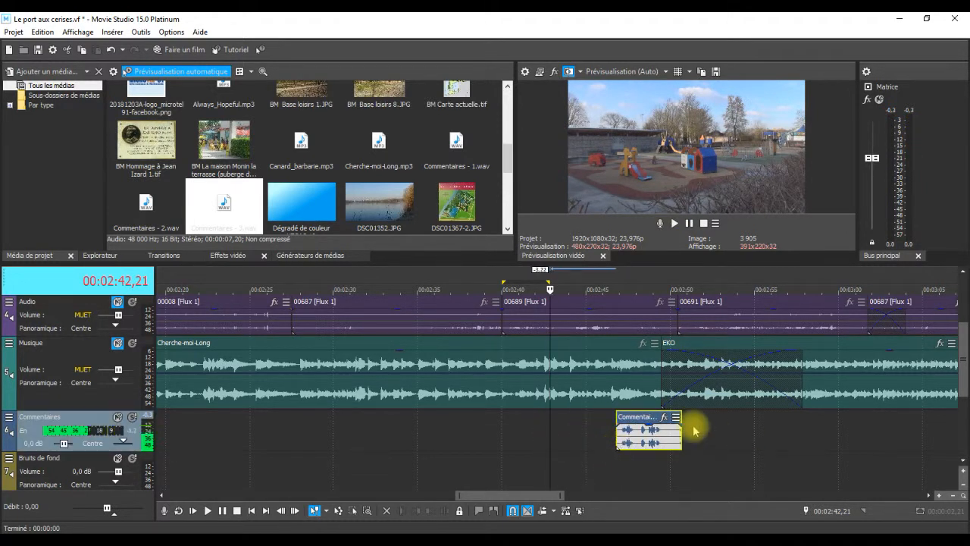
pyautogui.moveTo(681, 432); pyautogui.dragTo(670, 433)
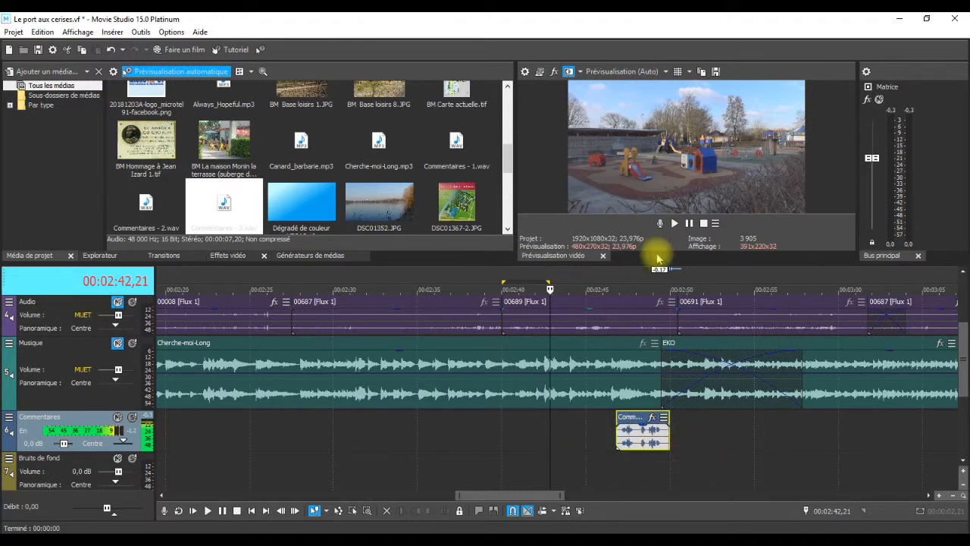
pyautogui.click(638, 416)
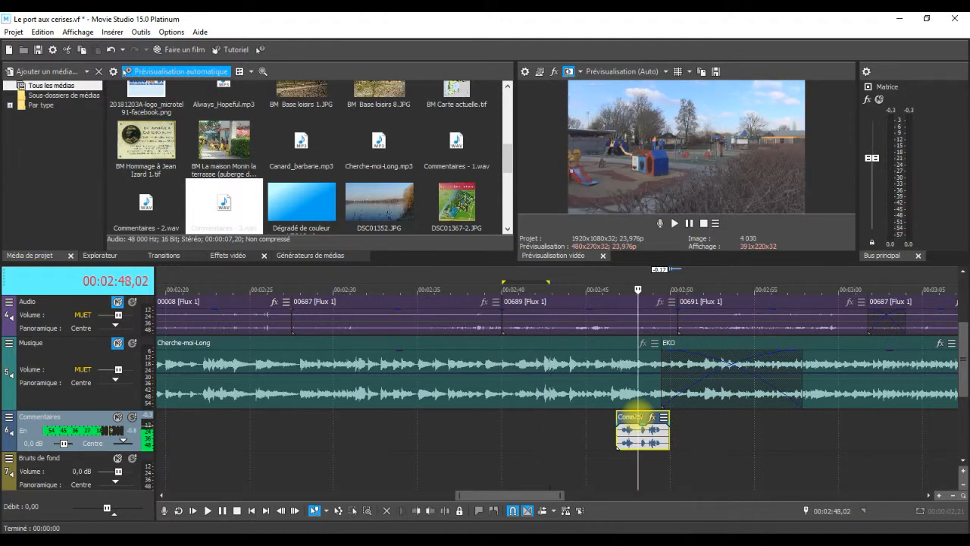
pyautogui.moveTo(616, 414); pyautogui.dragTo(641, 411)
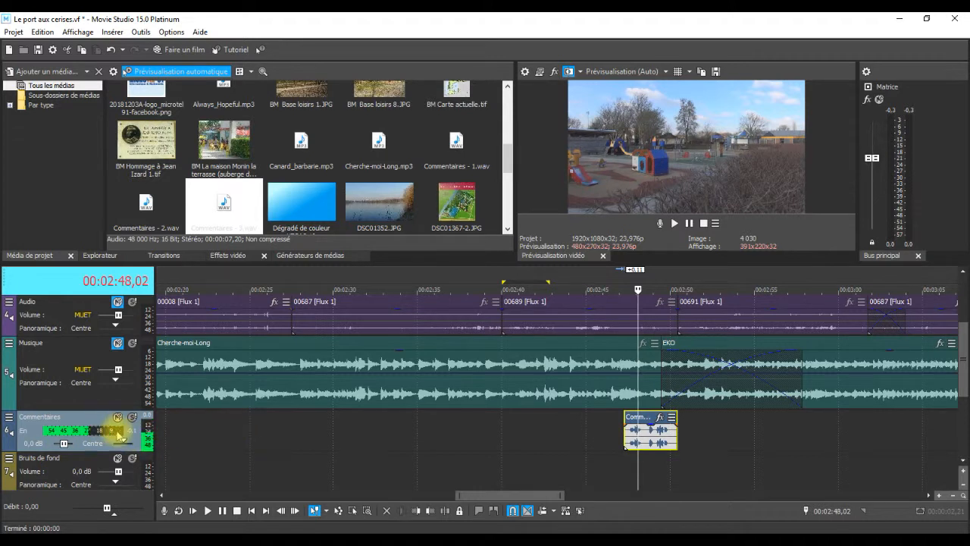
# Disarm the Commentaires track for recording and unmute the Musique and Audio tracks.
pyautogui.click(10, 416)
pyautogui.click(30, 431)
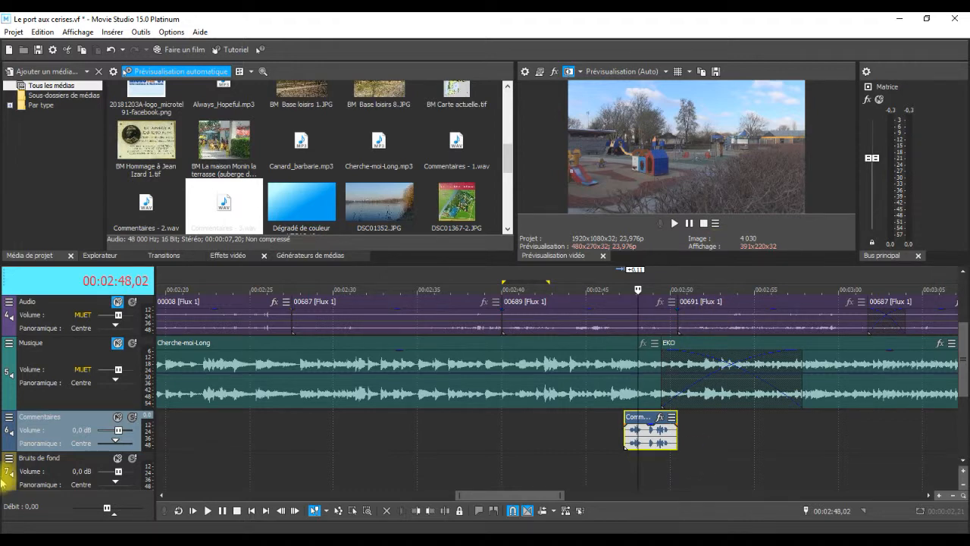
pyautogui.click(117, 343)
pyautogui.click(117, 301)
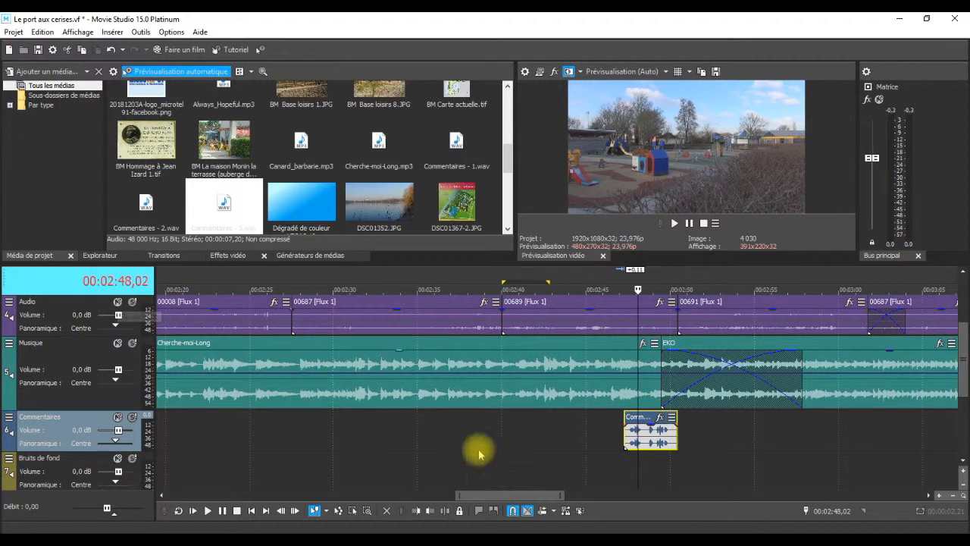
# Play the project from 00:02:45,09 to hear the playground comment mixed with the music and clip audio.
pyautogui.click(755, 430)
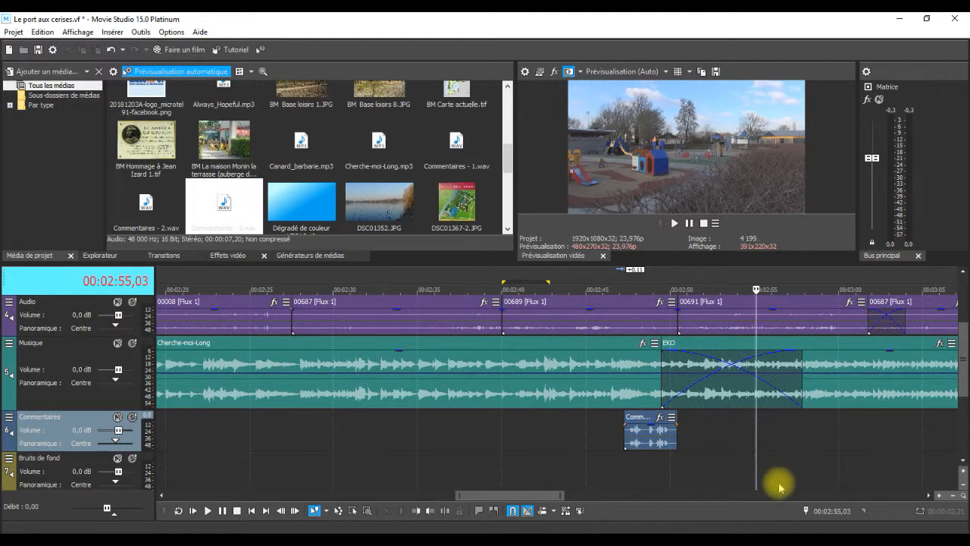
pyautogui.click(743, 445)
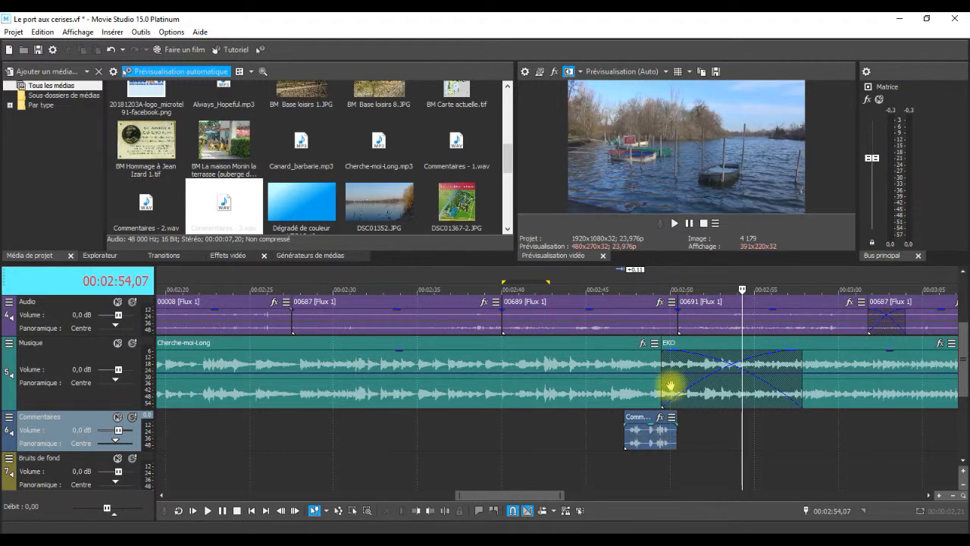
pyautogui.click(590, 280)
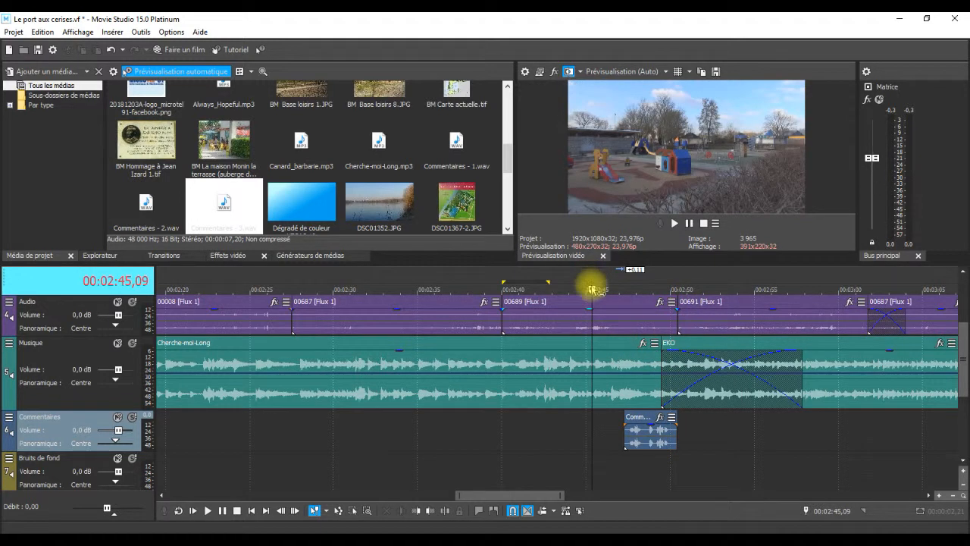
pyautogui.press('space')
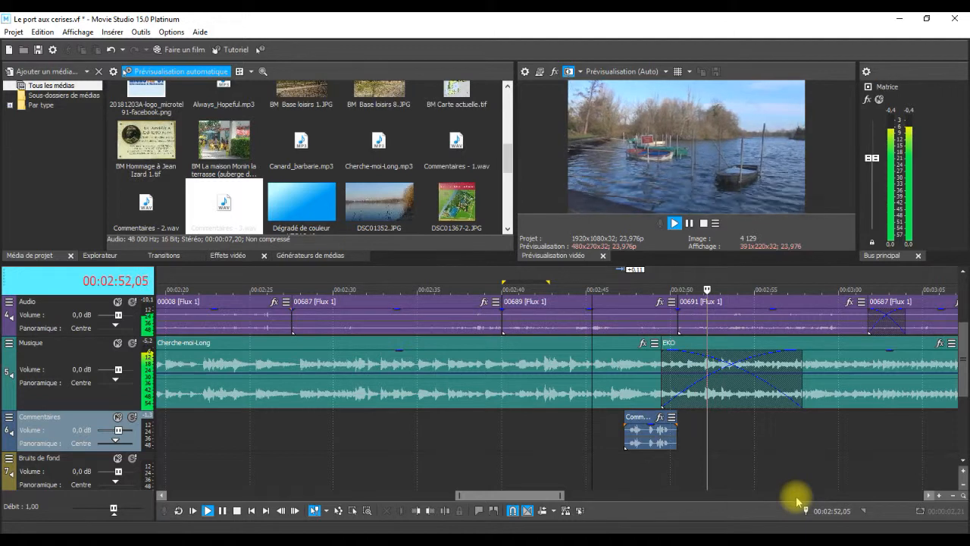
pyautogui.press('space')
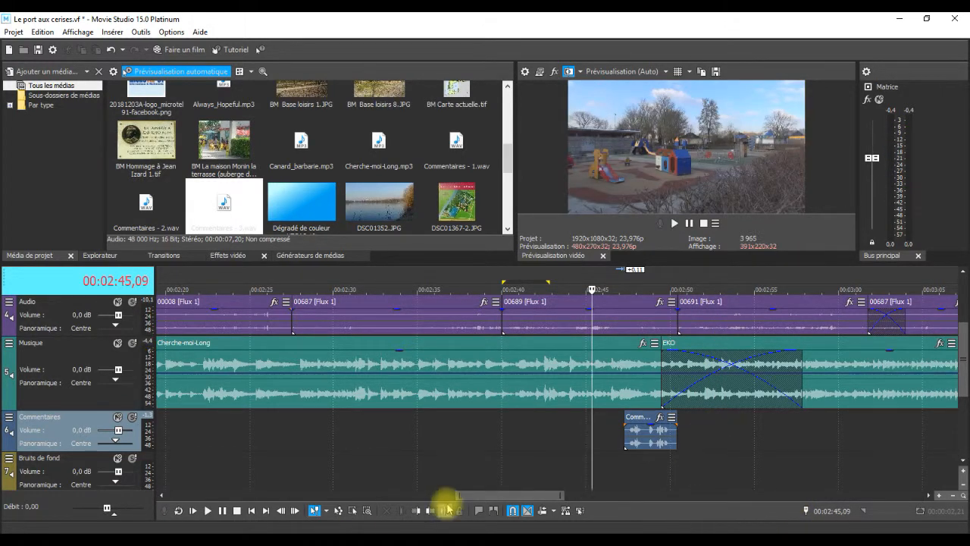
# Remove the existing volume envelope from the Musique track, then insert a fresh flat one.
pyautogui.moveTo(480, 497); pyautogui.dragTo(309, 496)
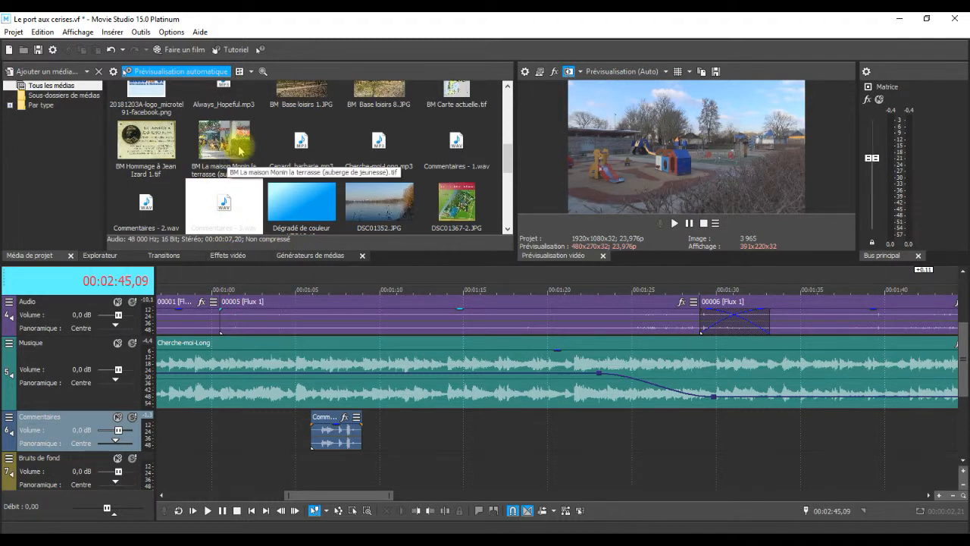
pyautogui.click(112, 32)
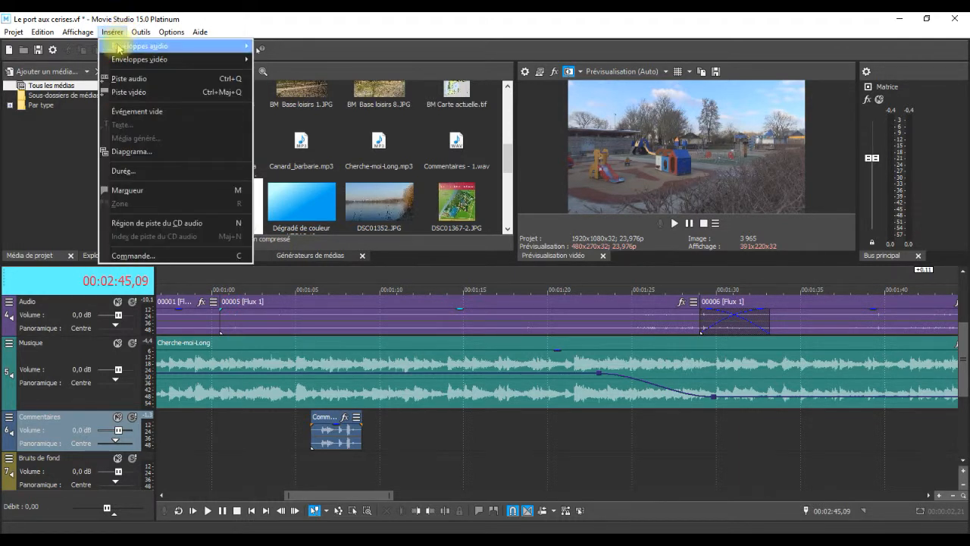
pyautogui.moveTo(118, 47)
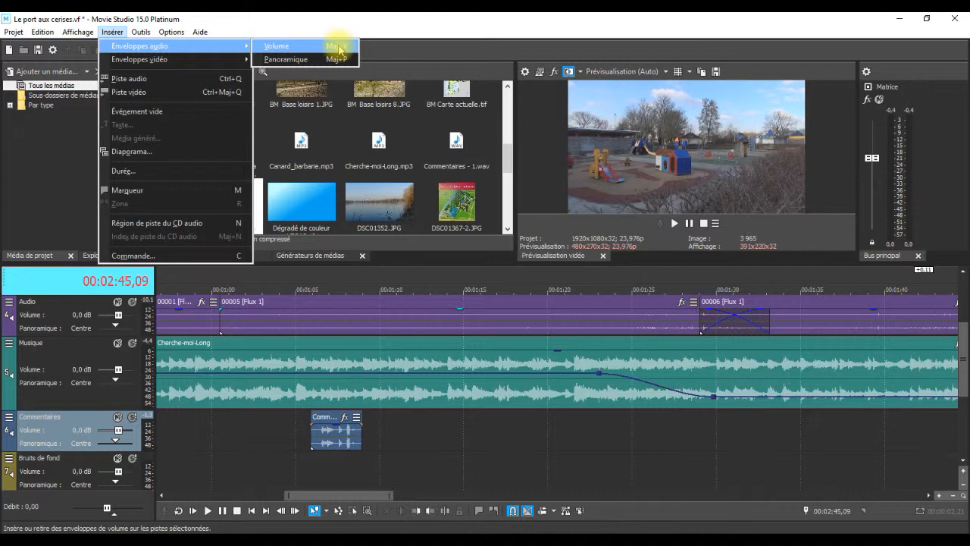
pyautogui.click(330, 365)
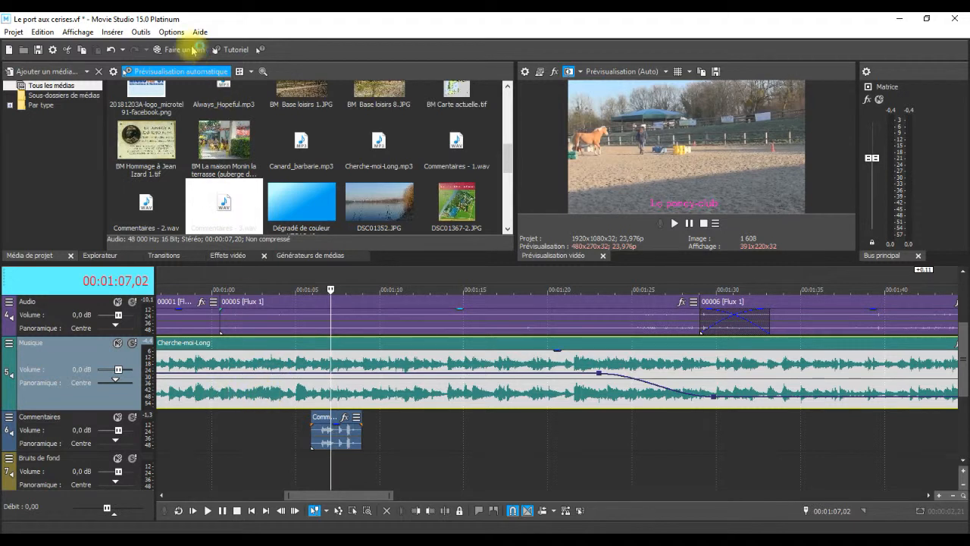
pyautogui.click(107, 34)
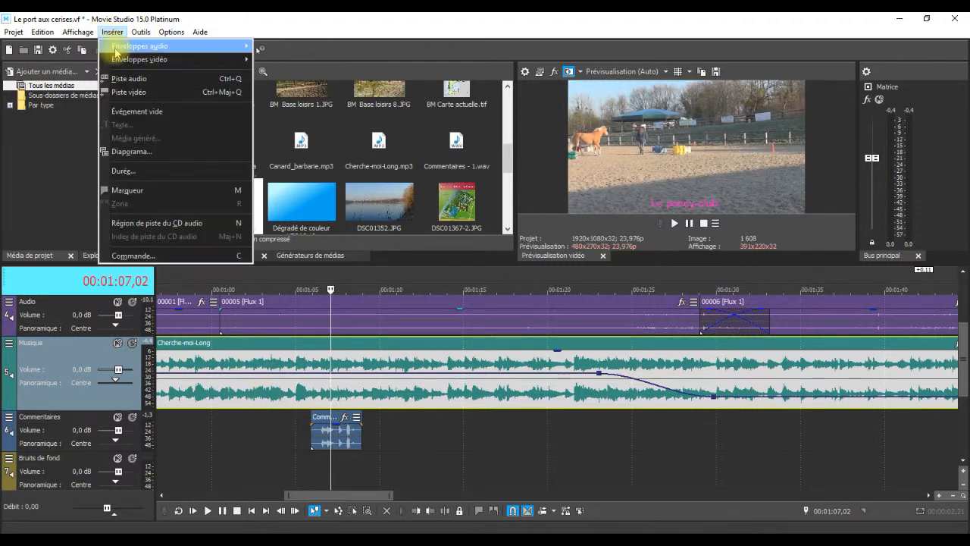
pyautogui.moveTo(227, 46)
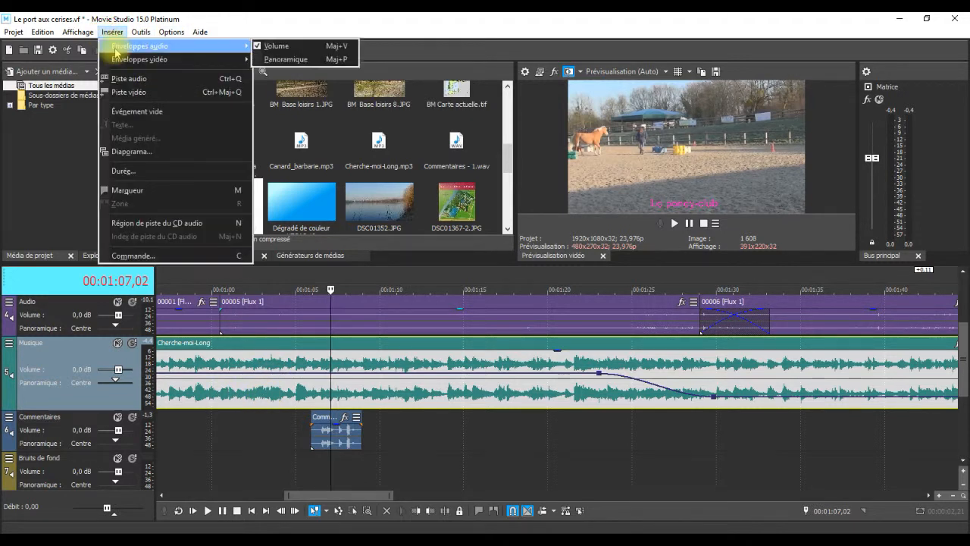
pyautogui.click(266, 47)
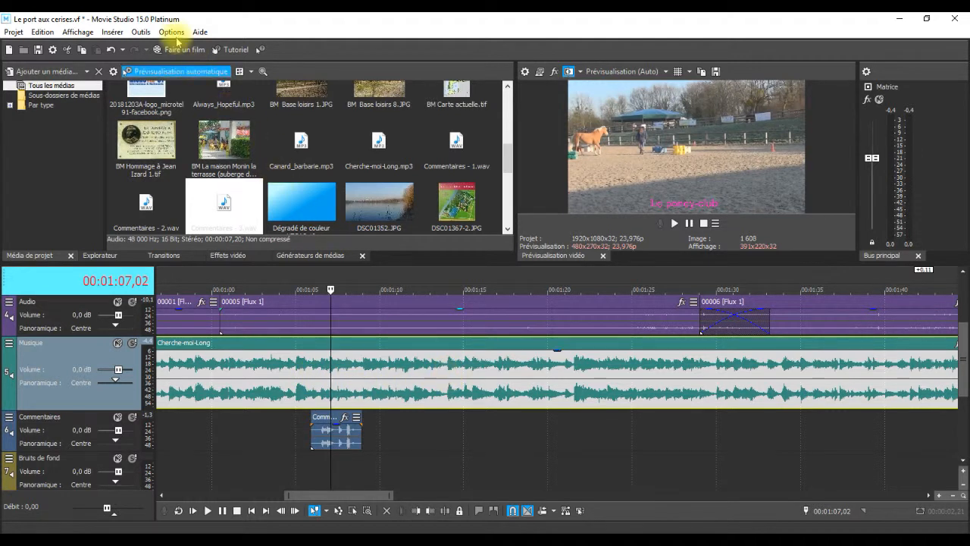
pyautogui.click(112, 32)
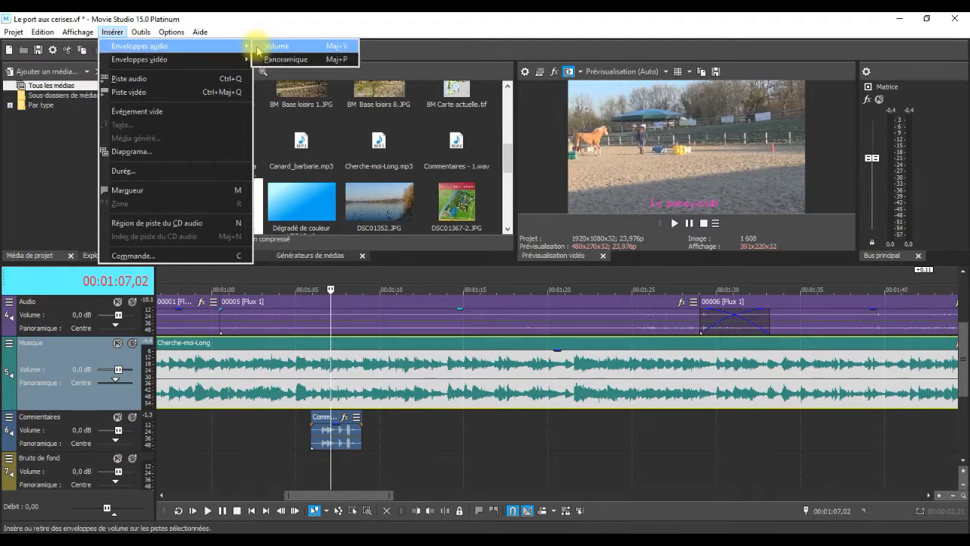
pyautogui.click(267, 46)
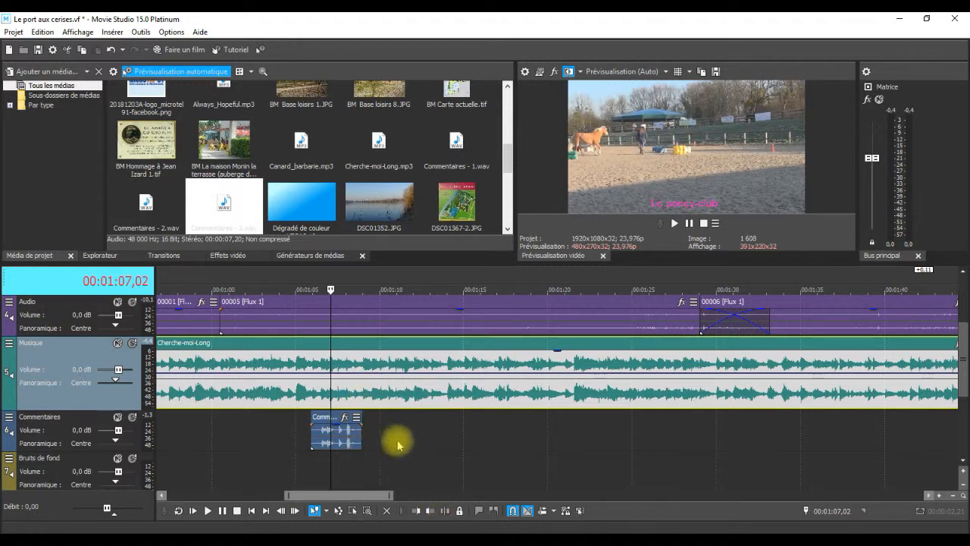
# Add four points to the Musique volume envelope around the pony club comment, two before its start and two after its end.
pyautogui.rightClick(273, 374)
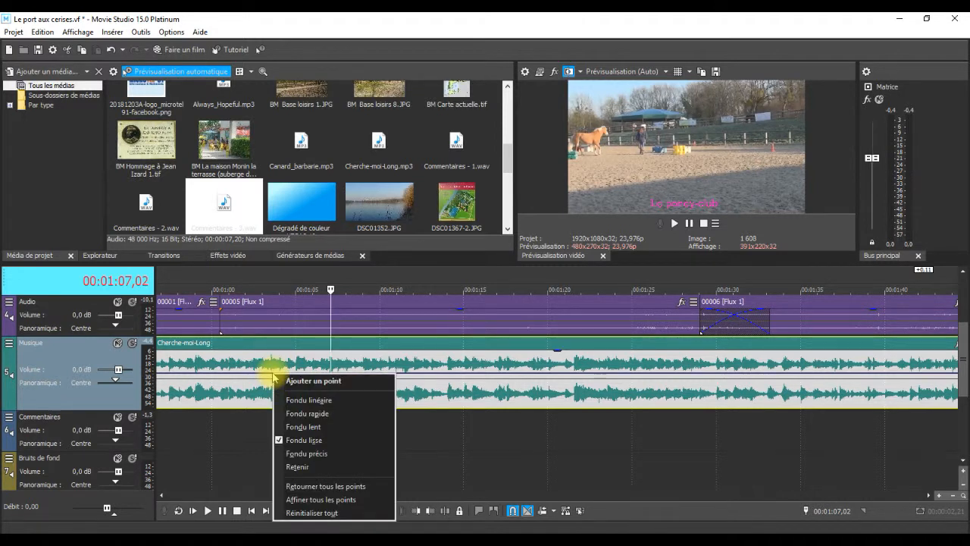
pyautogui.click(296, 386)
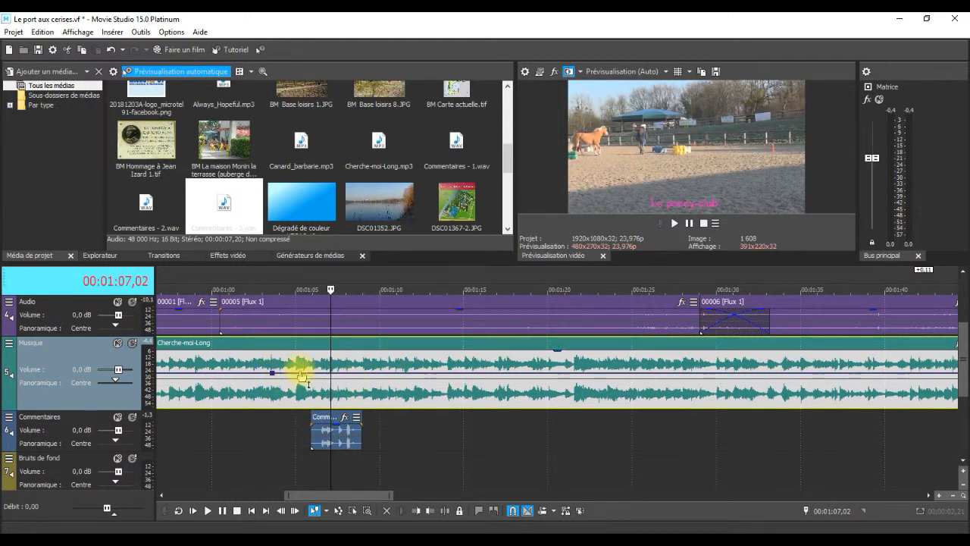
pyautogui.rightClick(301, 374)
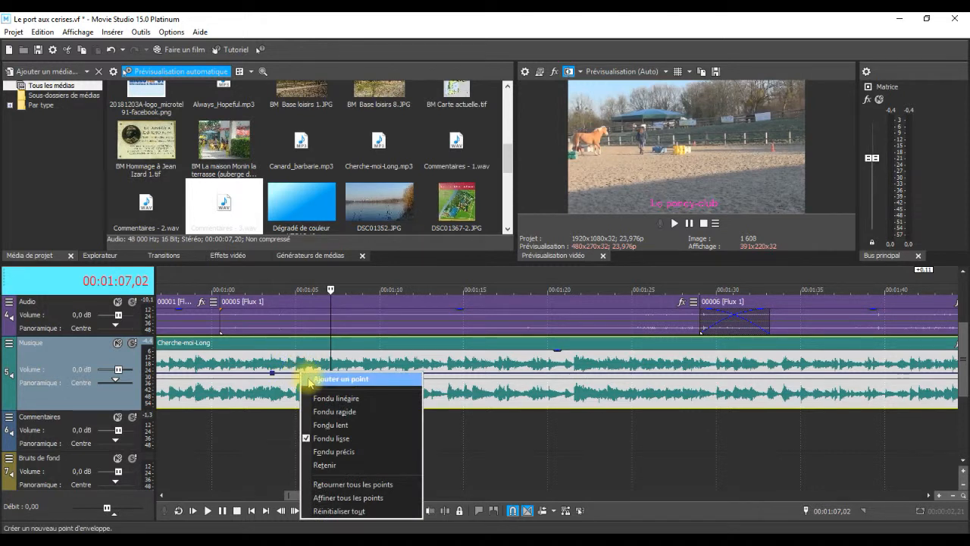
pyautogui.click(310, 379)
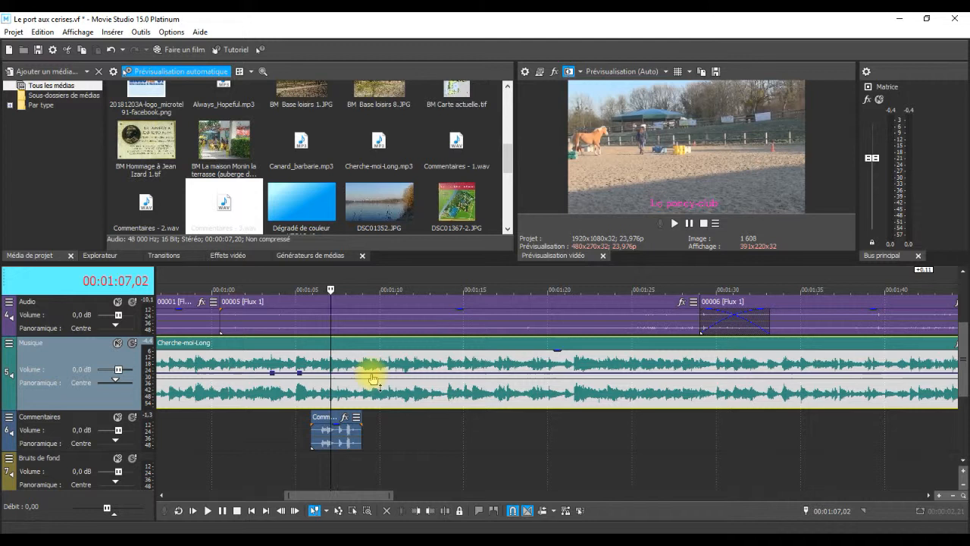
pyautogui.rightClick(373, 378)
pyautogui.click(387, 382)
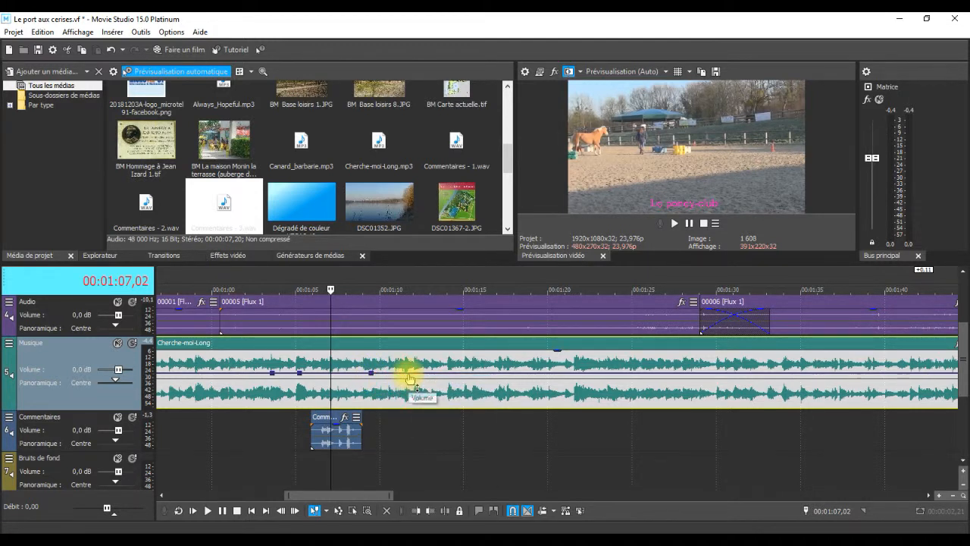
pyautogui.rightClick(410, 379)
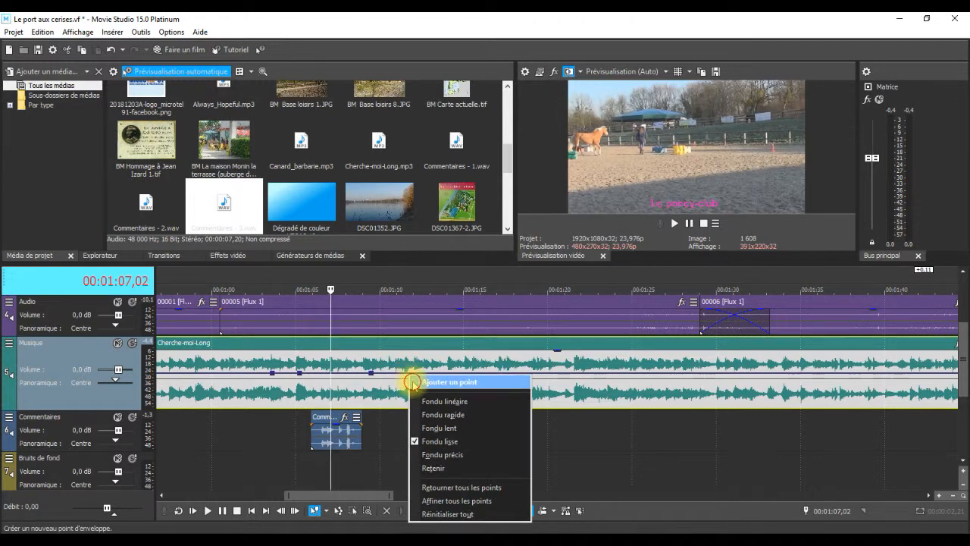
pyautogui.click(417, 375)
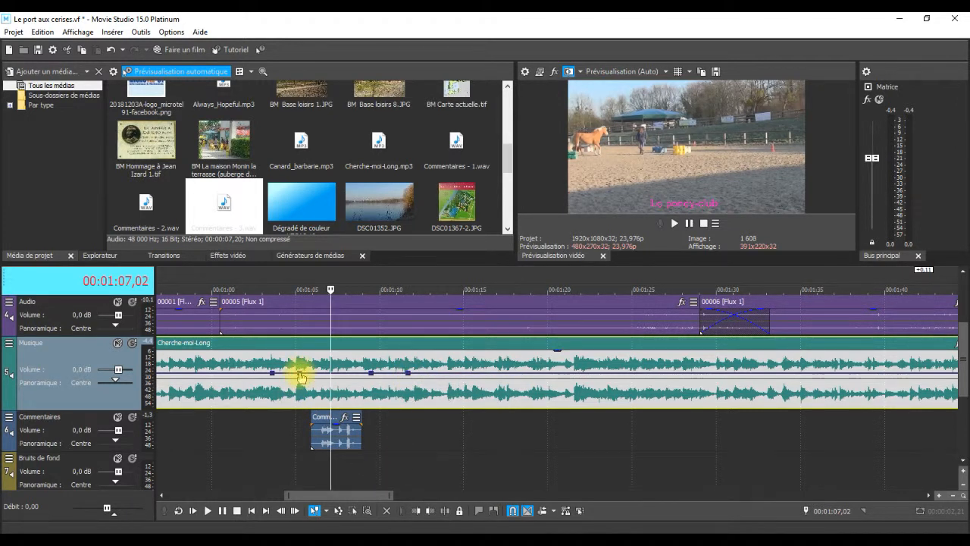
# Lower the two inner envelope points to about -8.7 dB and align them with the start and end of the pony club comment.
pyautogui.moveTo(302, 376); pyautogui.dragTo(311, 399)
pyautogui.moveTo(373, 377); pyautogui.dragTo(355, 400)
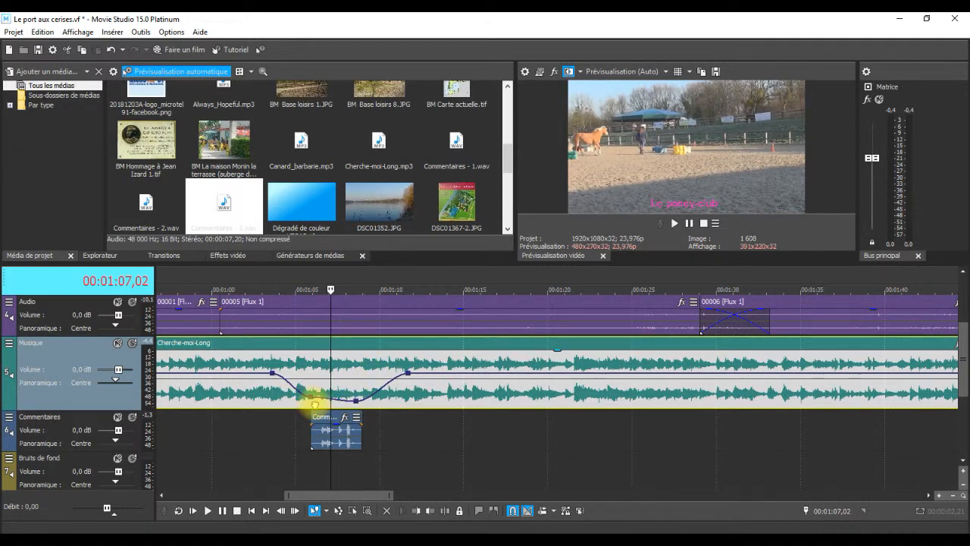
pyautogui.moveTo(309, 399); pyautogui.dragTo(311, 401)
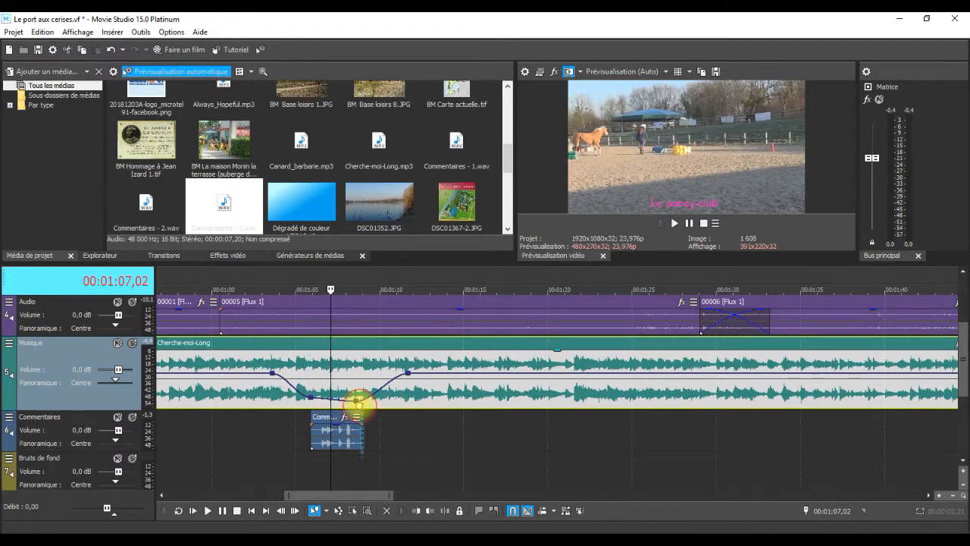
pyautogui.moveTo(358, 404); pyautogui.dragTo(357, 398)
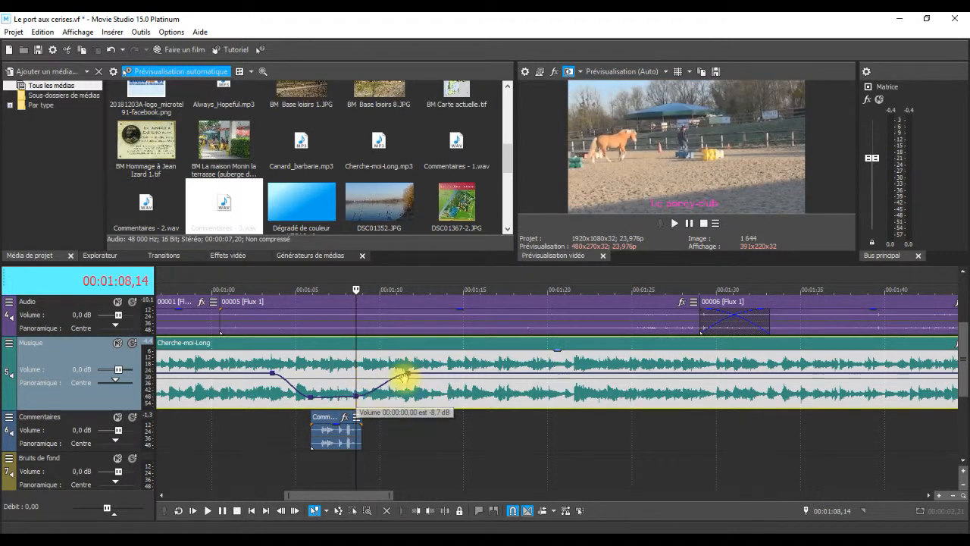
# Move the two outer envelope points closer to the pony club comment and slightly lower the music volume before and after the dip.
pyautogui.moveTo(399, 376); pyautogui.dragTo(382, 374)
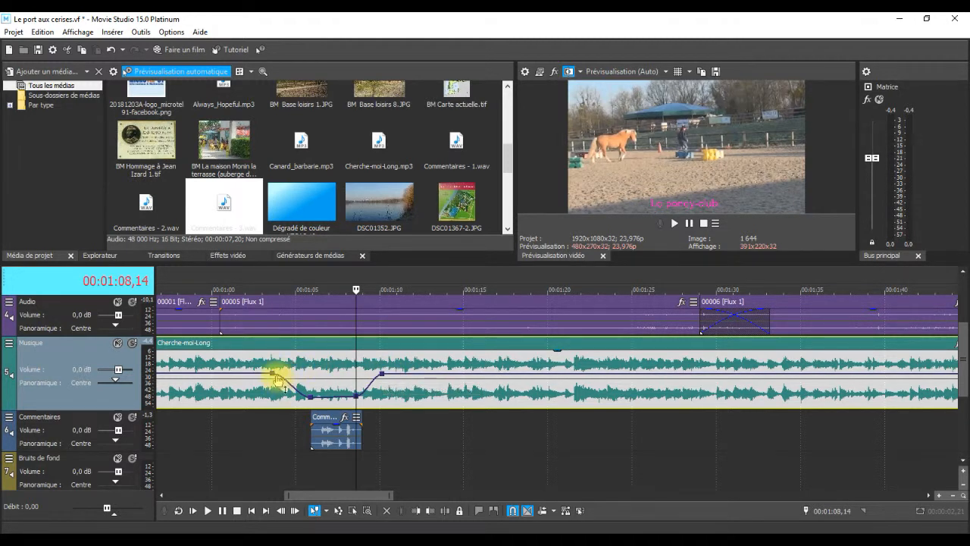
pyautogui.moveTo(273, 374); pyautogui.dragTo(280, 376)
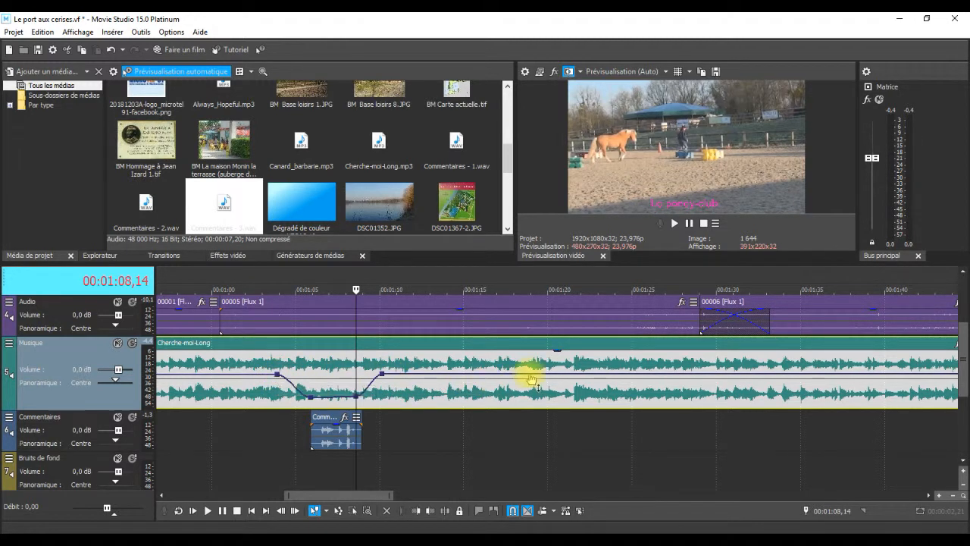
pyautogui.moveTo(531, 377); pyautogui.dragTo(531, 379)
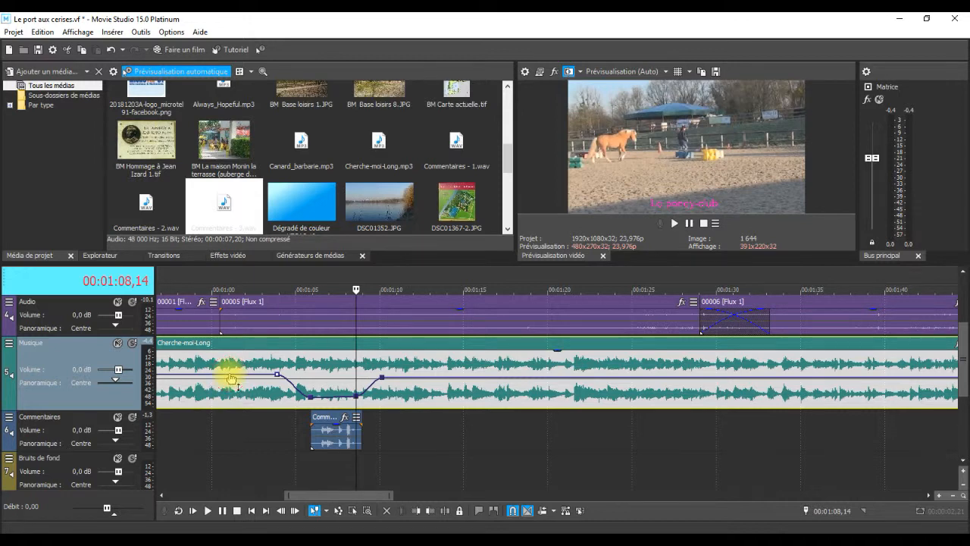
pyautogui.moveTo(230, 375); pyautogui.dragTo(229, 376)
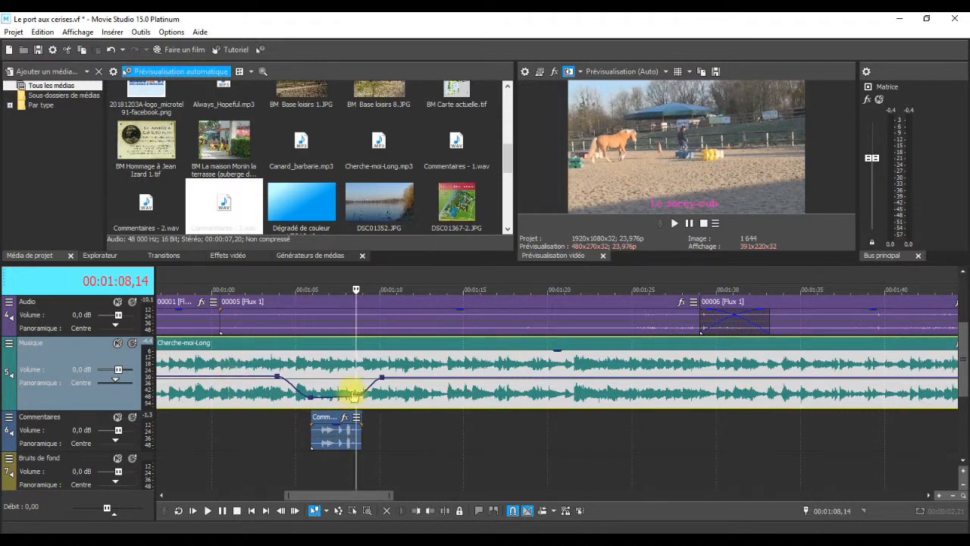
# Play the project from 00:01:03,19 to hear the pony club comment over the lowered music.
pyautogui.click(275, 312)
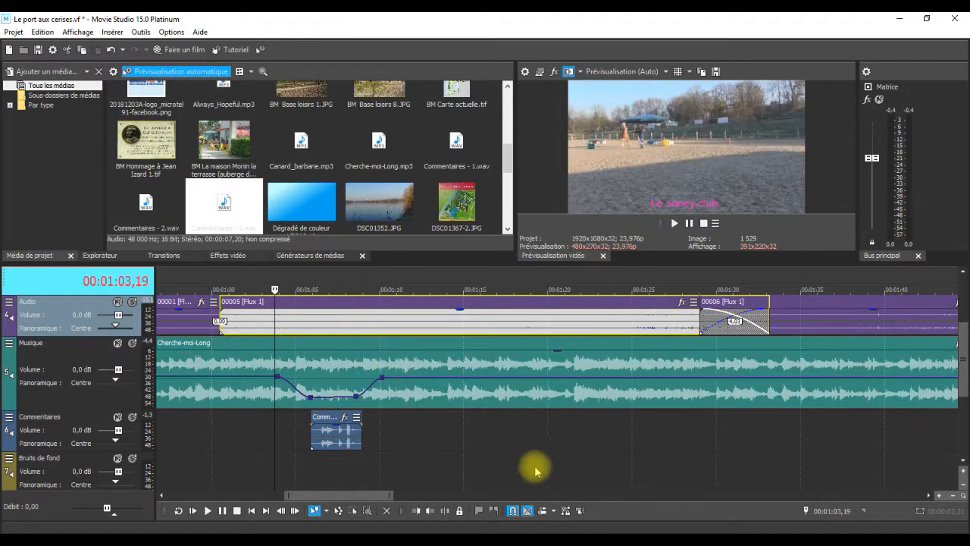
pyautogui.press('space')
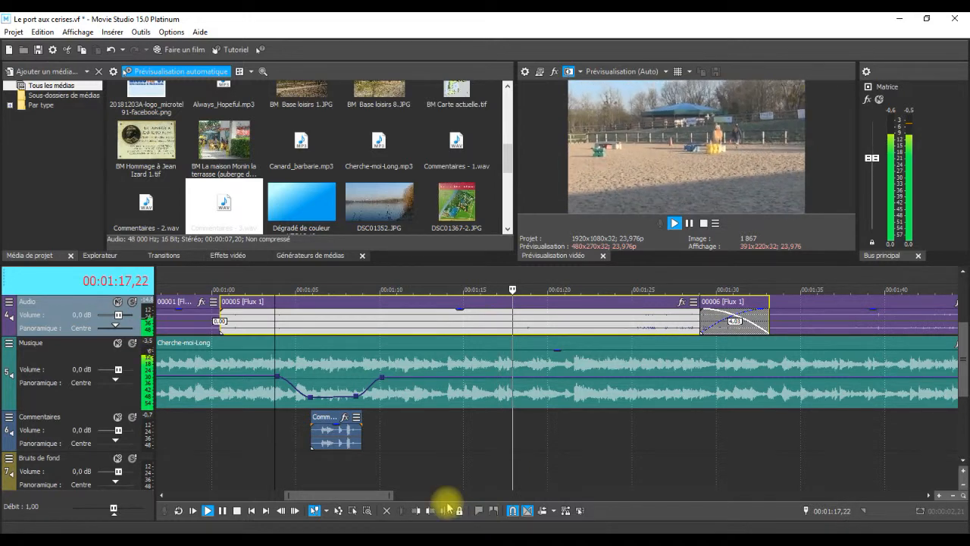
pyautogui.press('space')
# Add four points to the Musique volume envelope around the playground comment and lower the two inner ones to dip the music.
pyautogui.moveTo(386, 495); pyautogui.dragTo(565, 500)
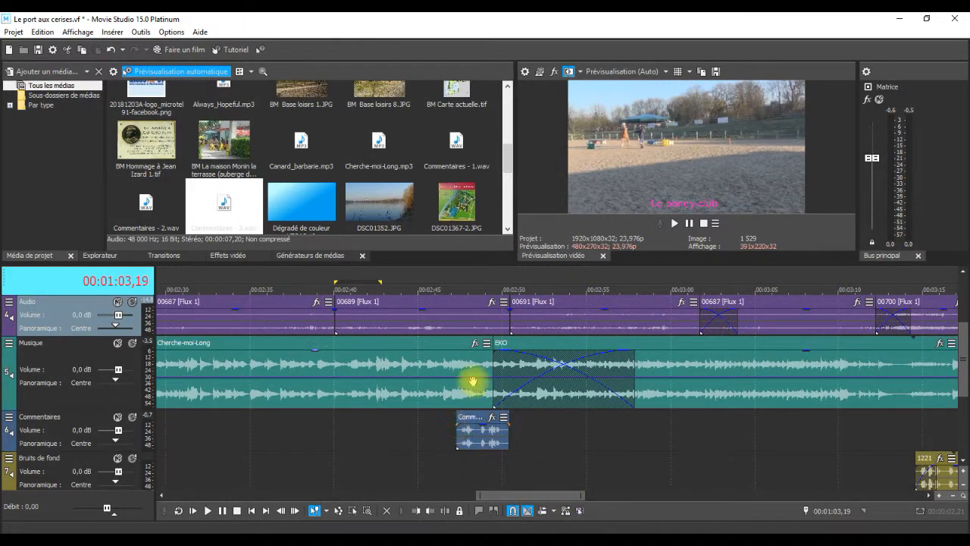
pyautogui.rightClick(451, 380)
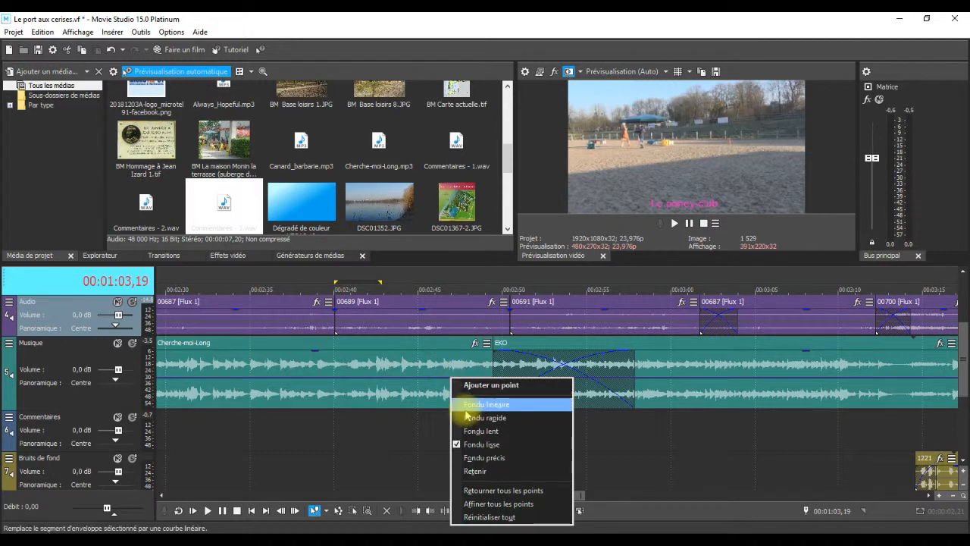
pyautogui.click(467, 404)
pyautogui.rightClick(470, 385)
pyautogui.click(485, 385)
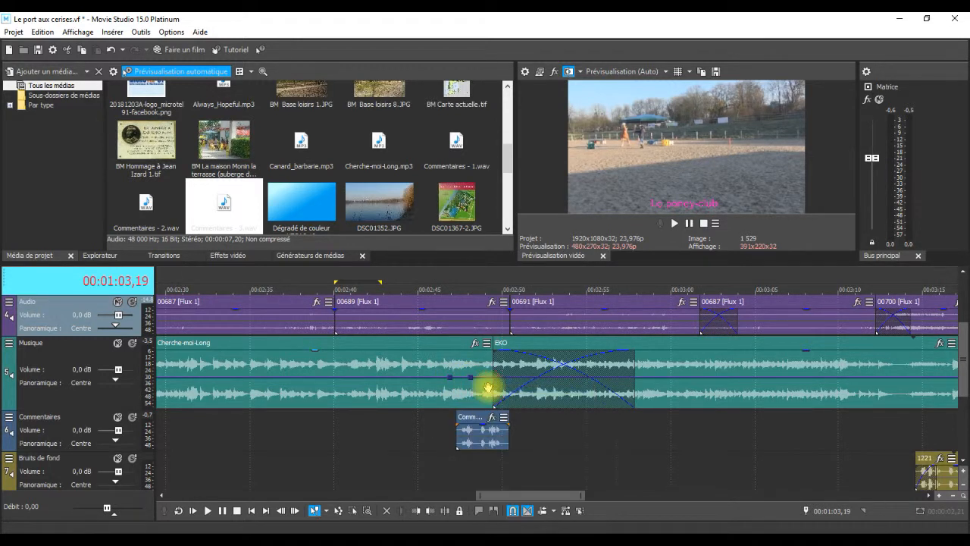
pyautogui.rightClick(507, 383)
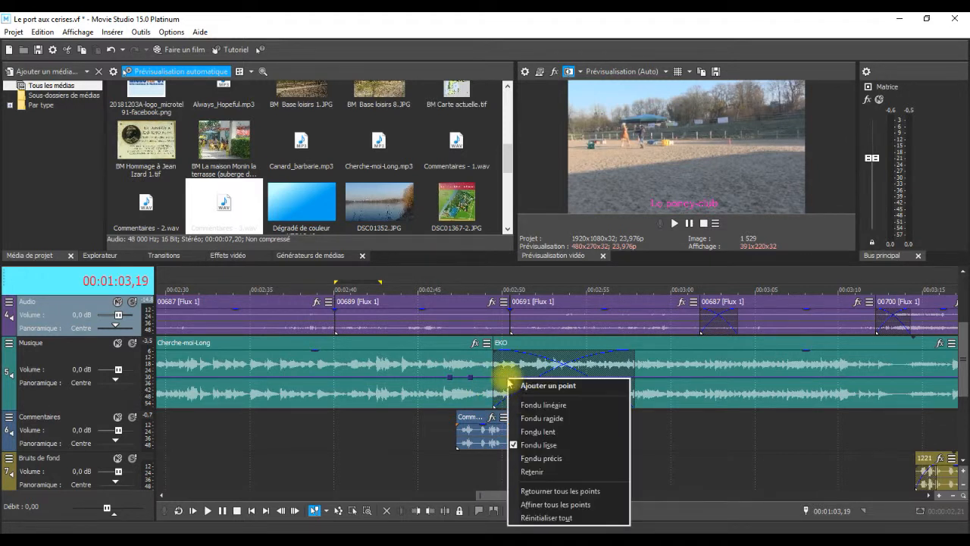
pyautogui.click(527, 387)
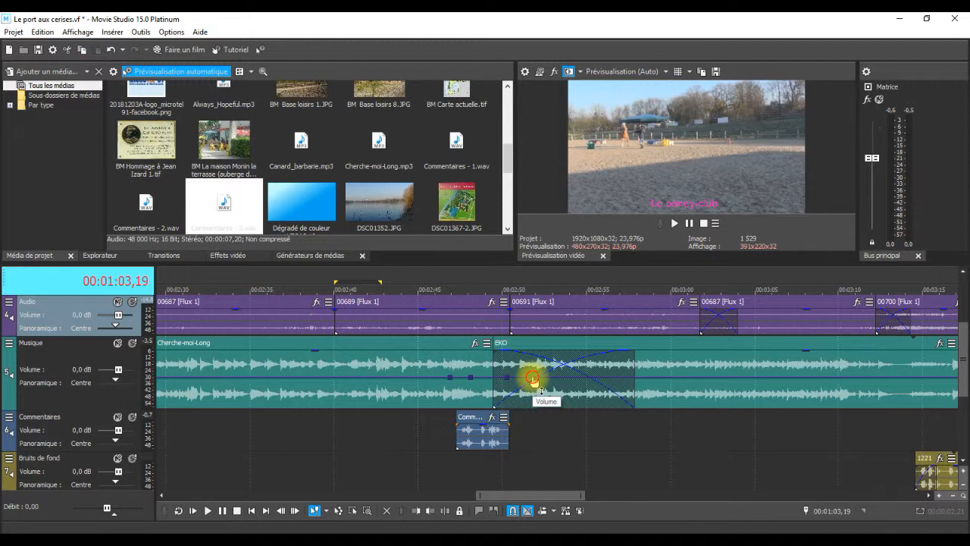
pyautogui.rightClick(535, 382)
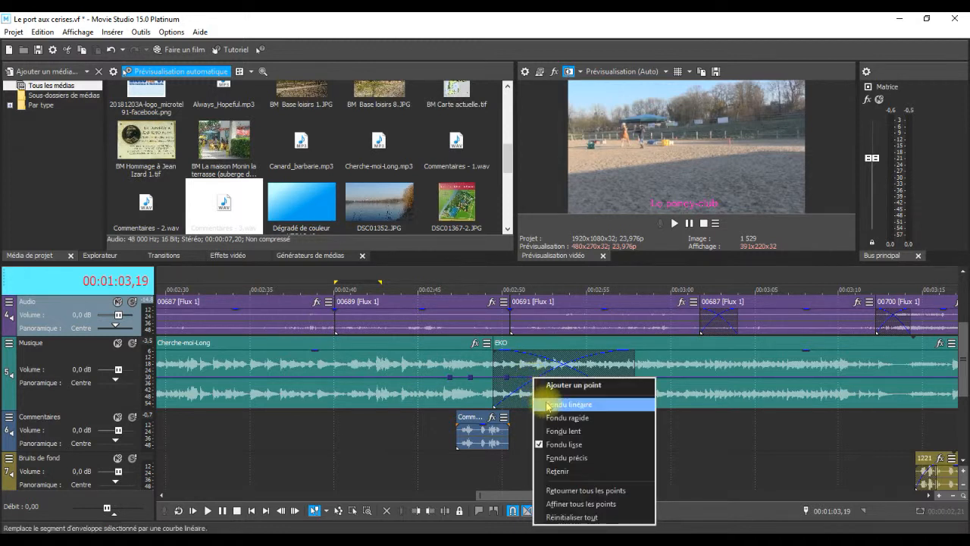
pyautogui.click(552, 387)
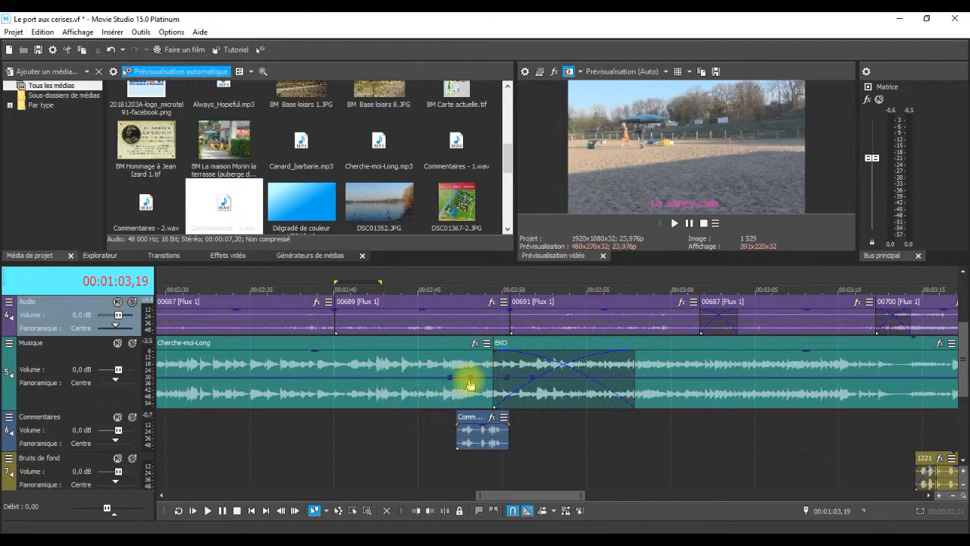
pyautogui.click(469, 373)
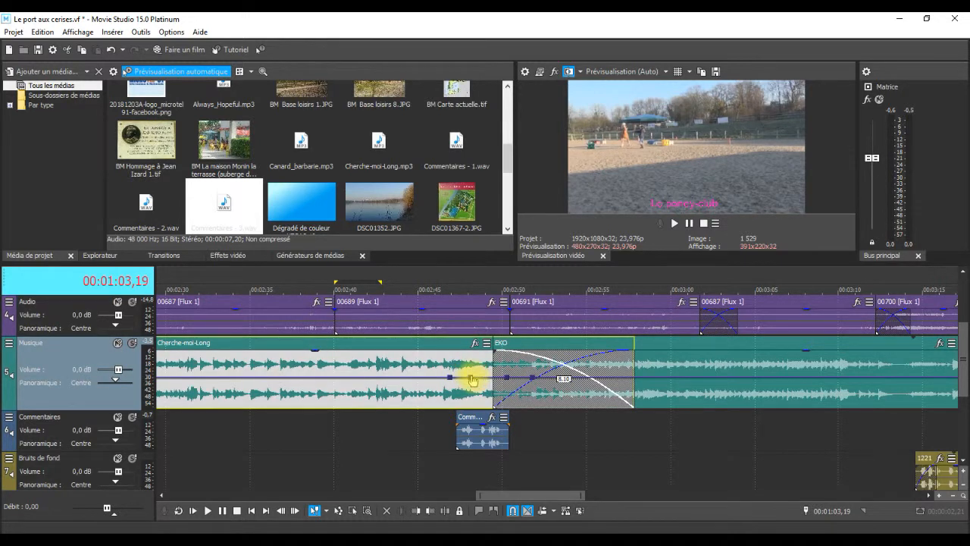
pyautogui.moveTo(473, 379); pyautogui.dragTo(509, 393)
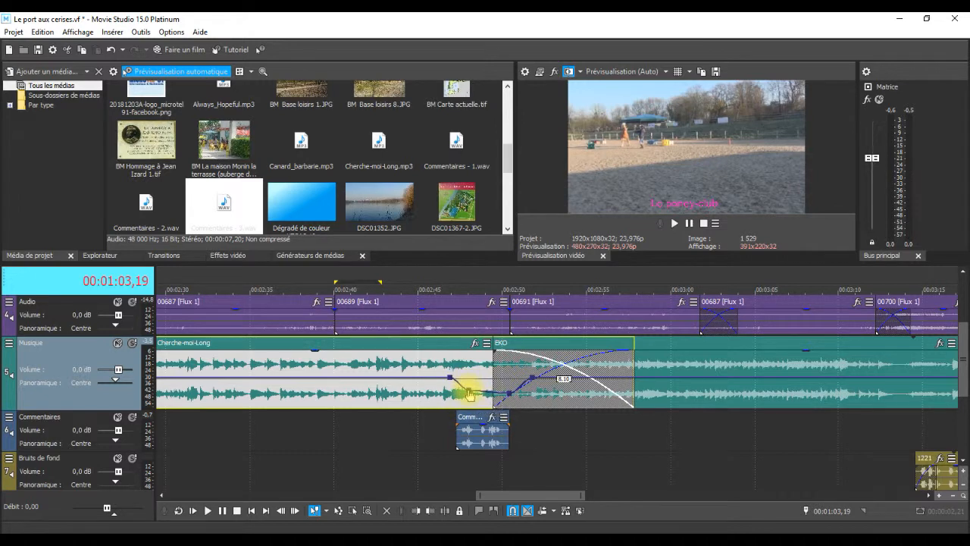
# Play the project from 00:02:45,15 to hear the playground comment over the lowered music, and stop after the comment.
pyautogui.click(429, 305)
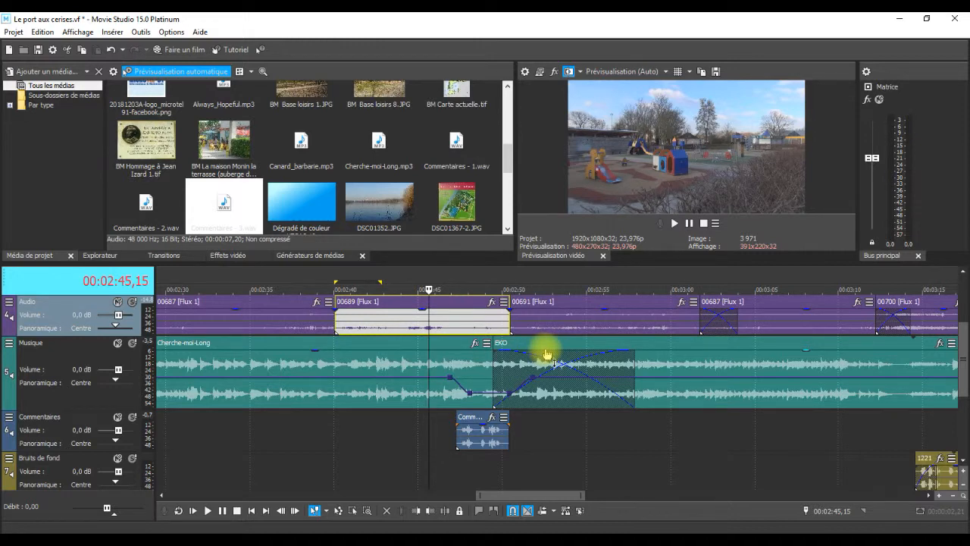
pyautogui.press('space')
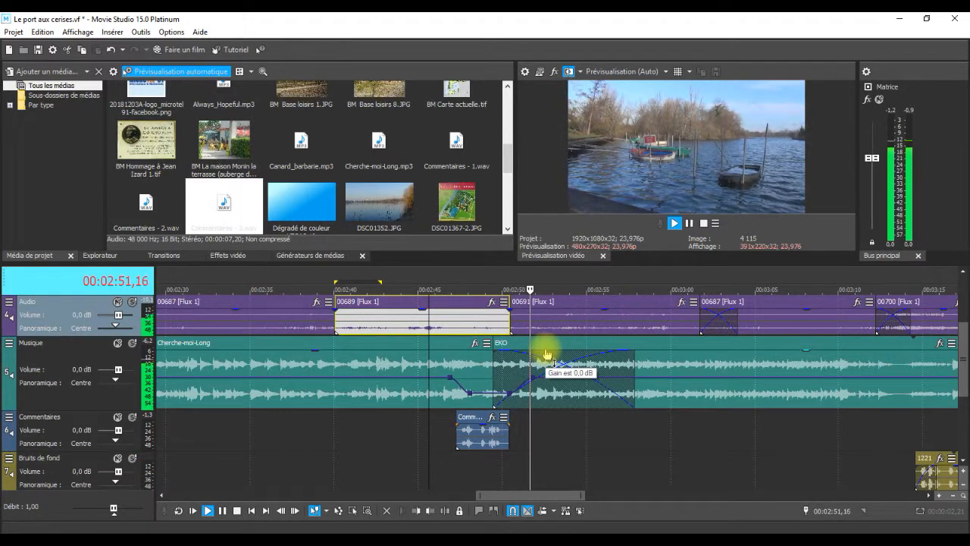
pyautogui.click(546, 352)
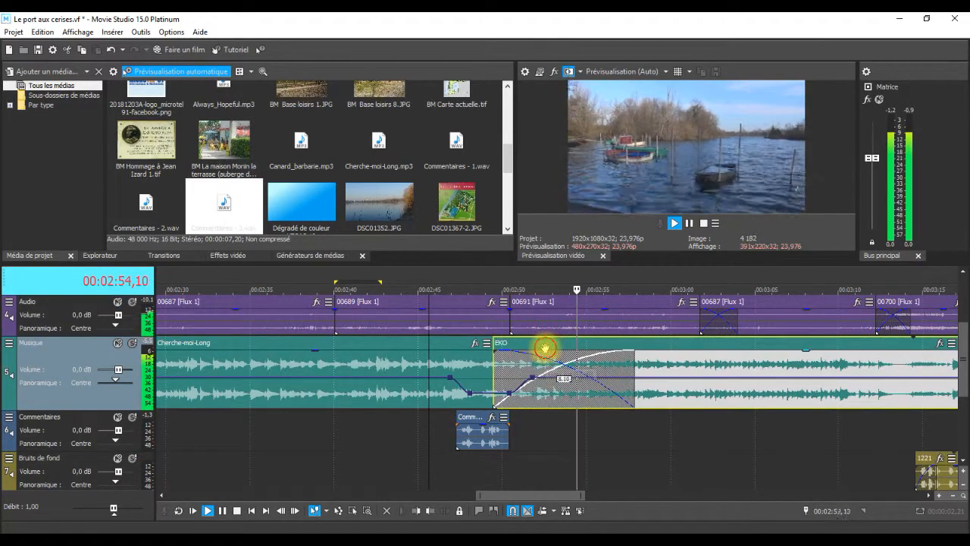
pyautogui.doubleClick(545, 347)
pyautogui.press('space')
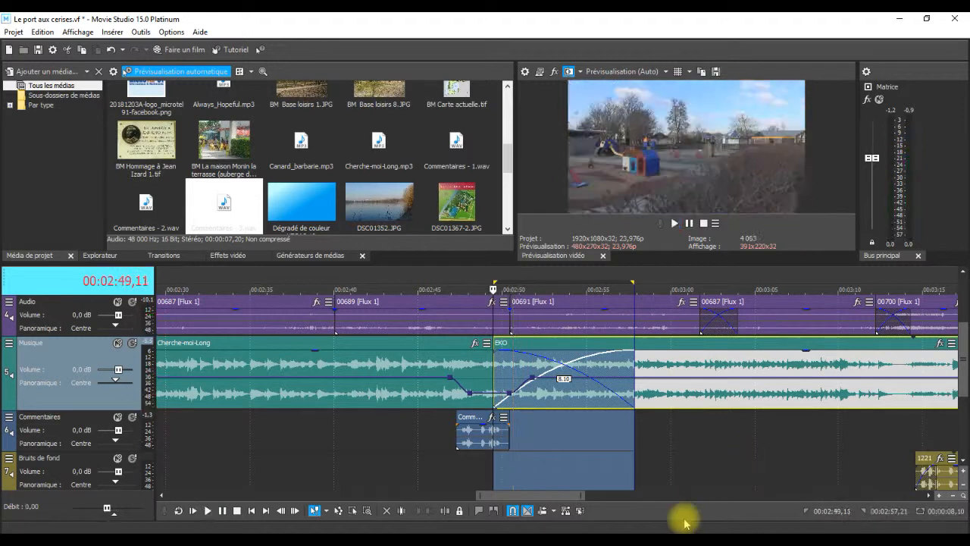